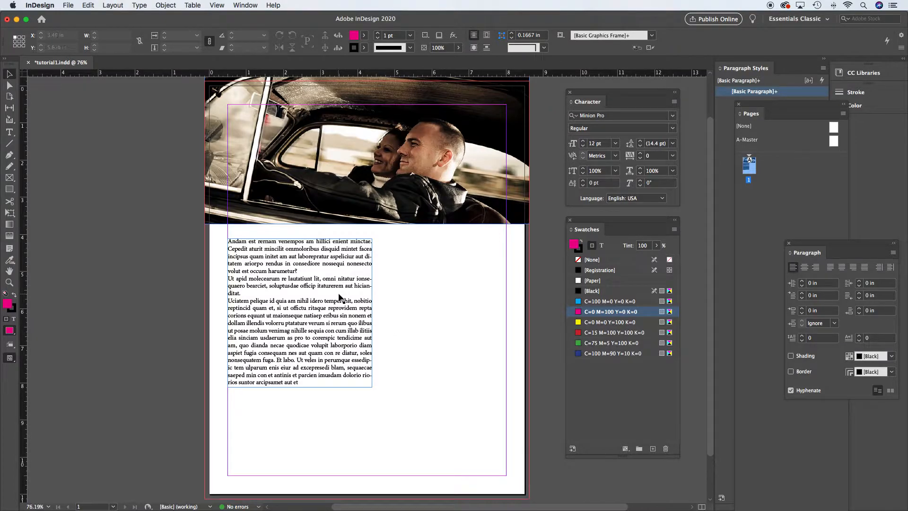
double_click(8, 305)
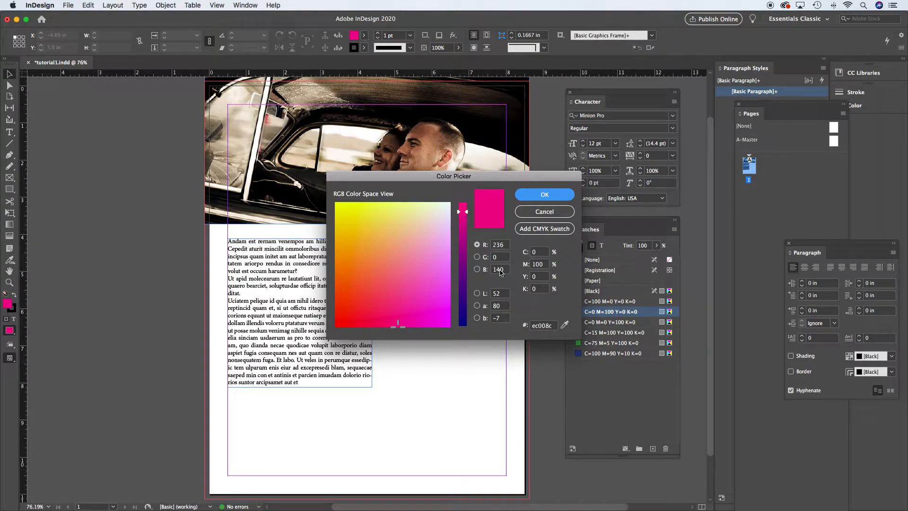
click(544, 211)
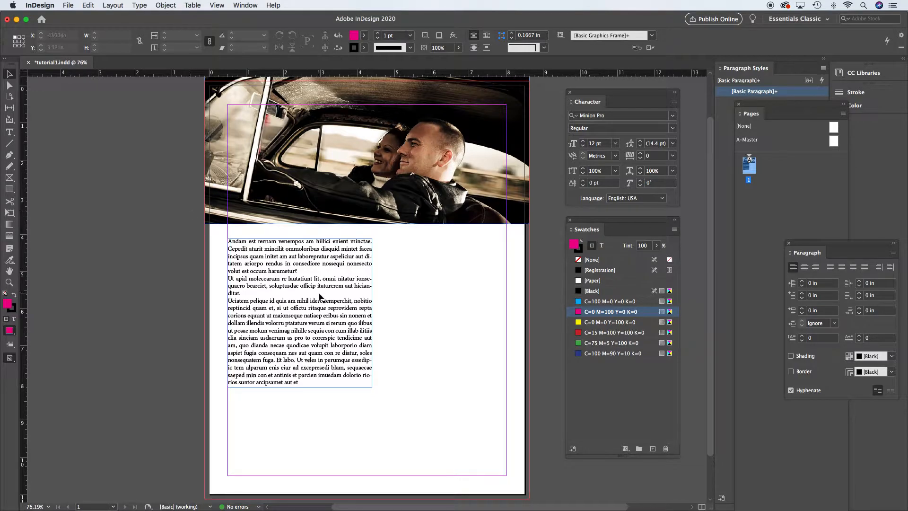
Step: Narrow the body text frame to about 2.91 in wide and move it down to the bottom margin at Y 6.5 in
click(308, 283)
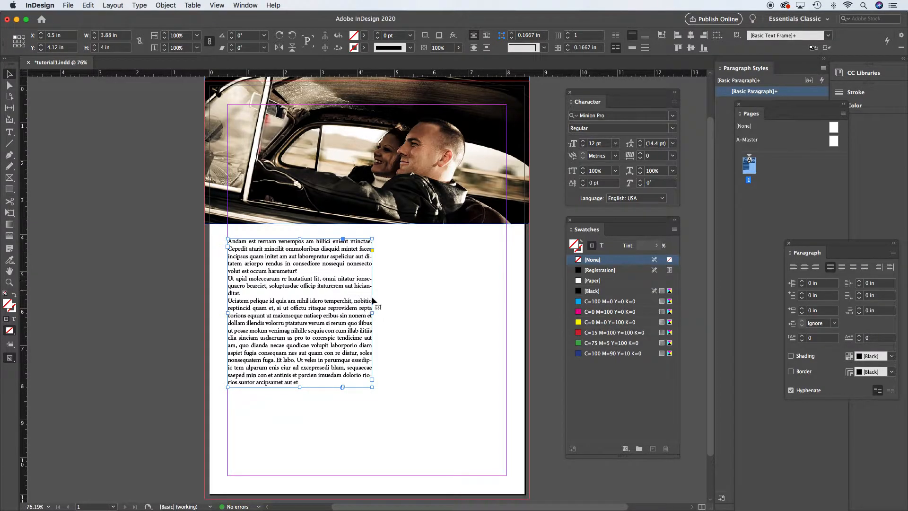
drag(371, 313, 336, 314)
drag(293, 256, 498, 356)
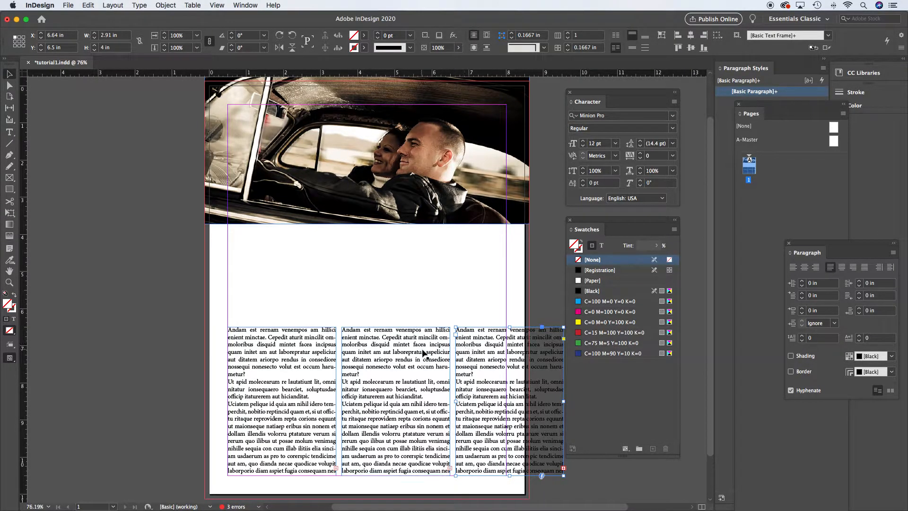
key(ctrl+z)
key(ctrl+z)
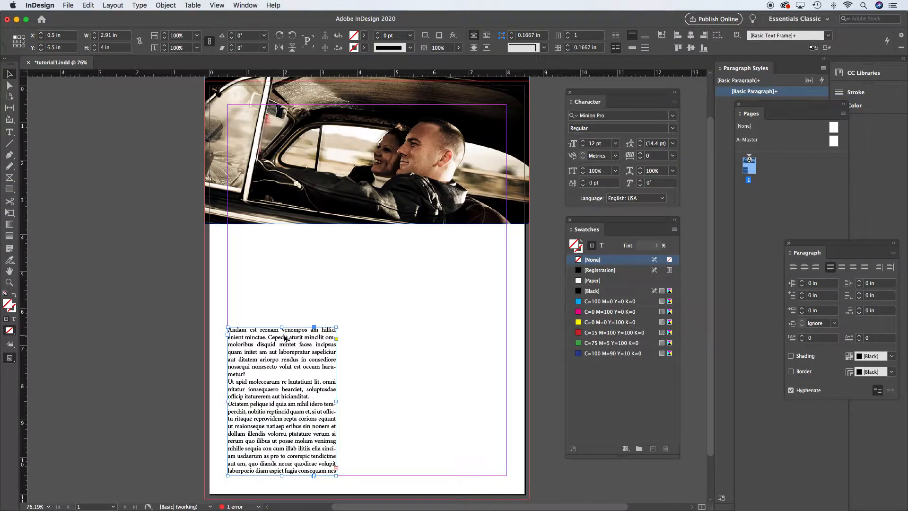
Step: Duplicate the text frame twice into a three-column row and narrow the whole row to 7.5 in to fit the margins
alt+drag(286, 338, 398, 336)
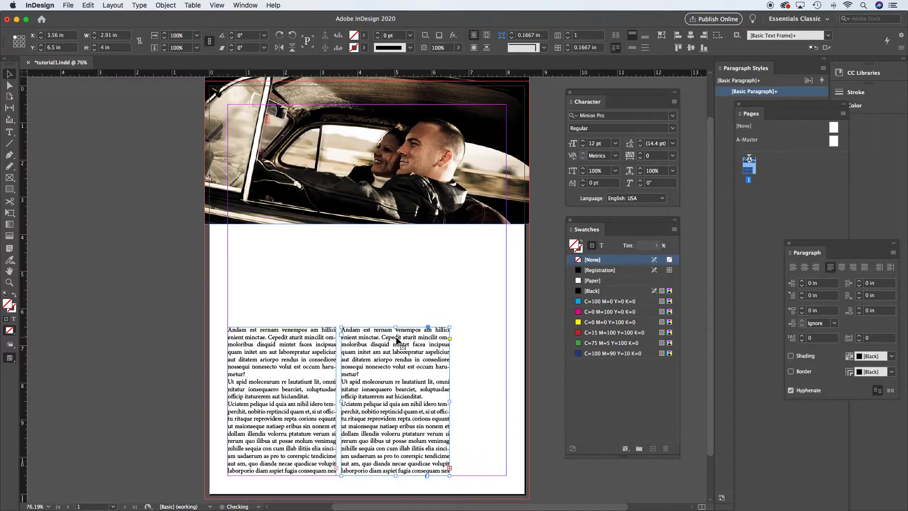
alt+drag(384, 341, 498, 340)
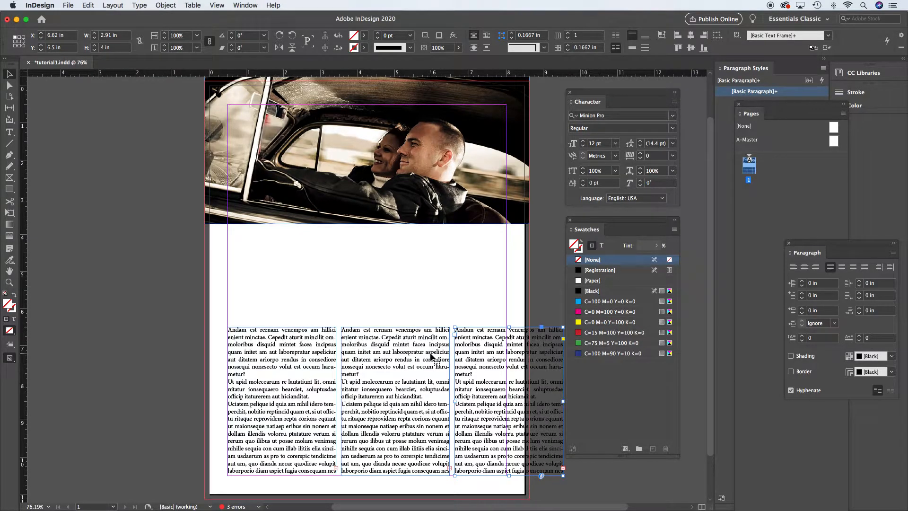
shift+click(432, 357)
shift+click(326, 350)
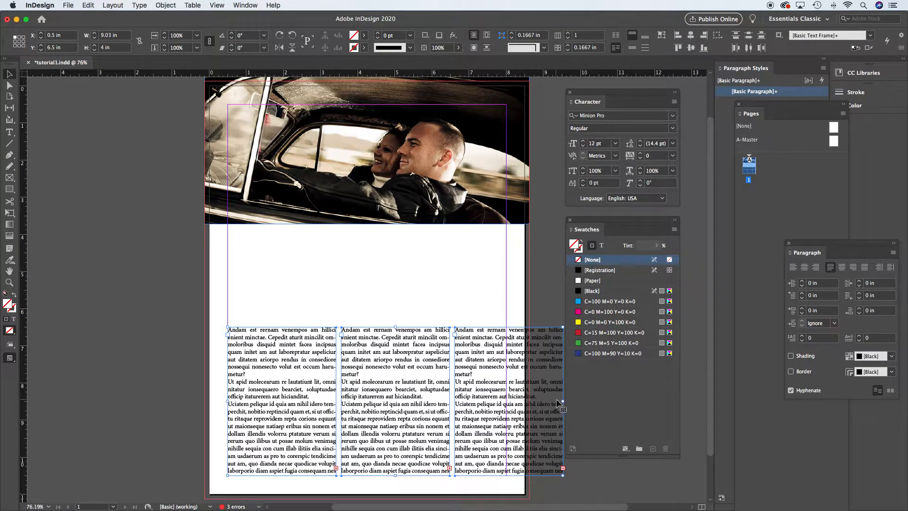
drag(563, 401, 507, 397)
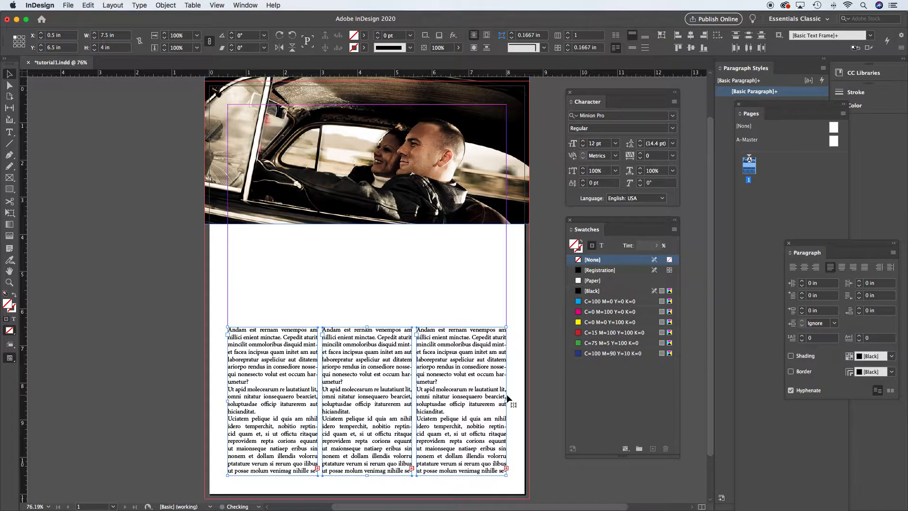
click(421, 303)
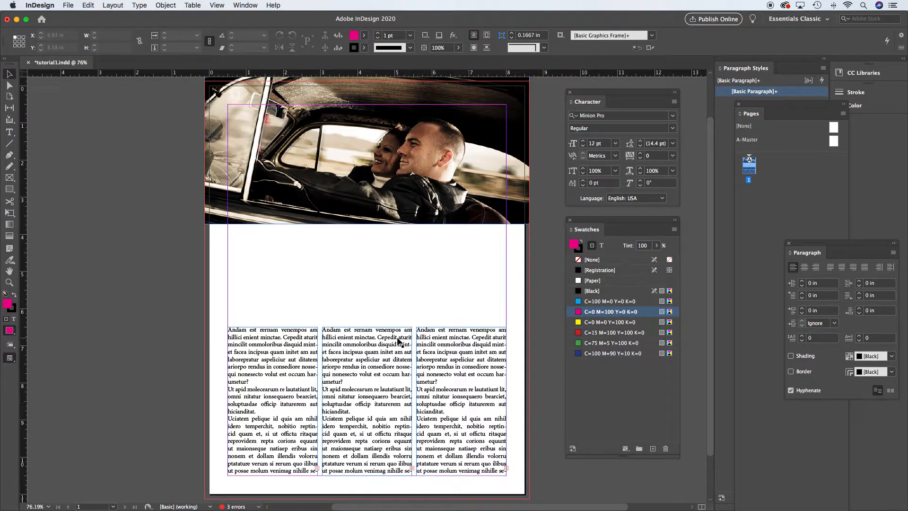
Step: Draw a magenta rectangle about 2.42 by 1.18 in above the first column and duplicate it above the other two columns
click(9, 189)
drag(228, 272, 320, 316)
click(10, 74)
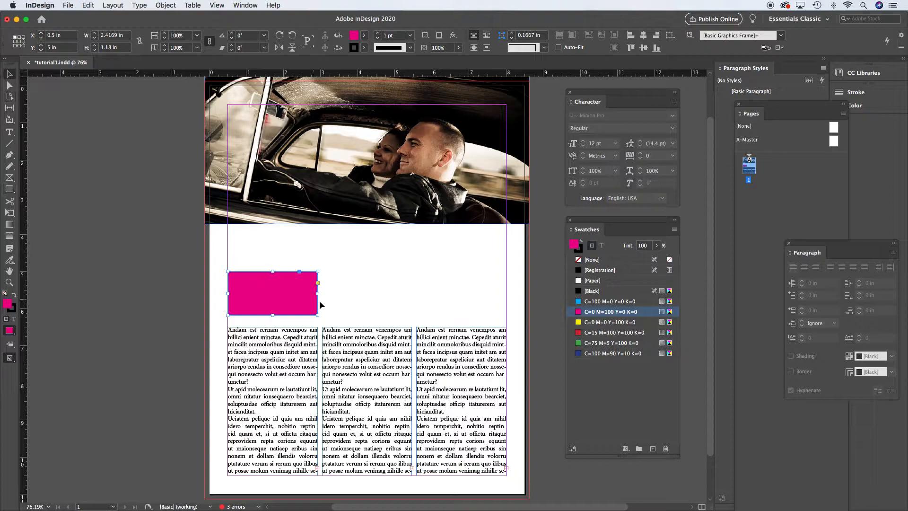
drag(276, 292, 449, 292)
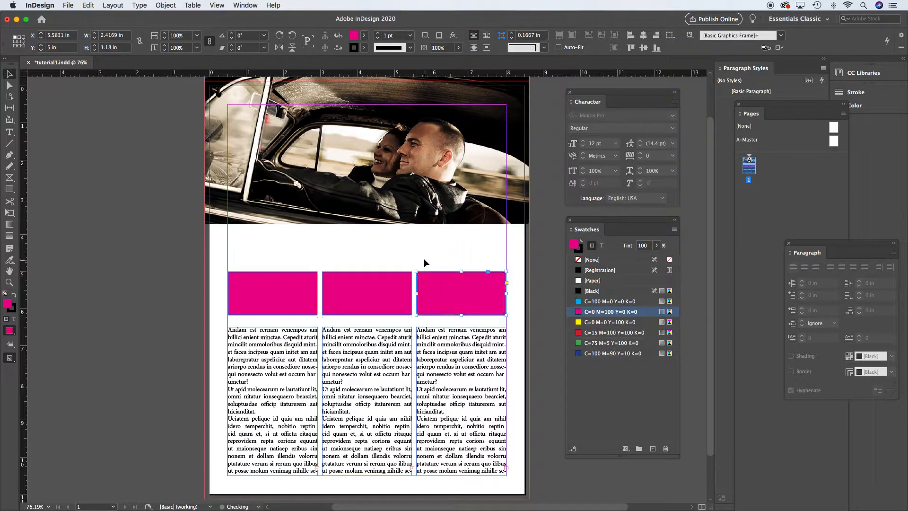
click(424, 254)
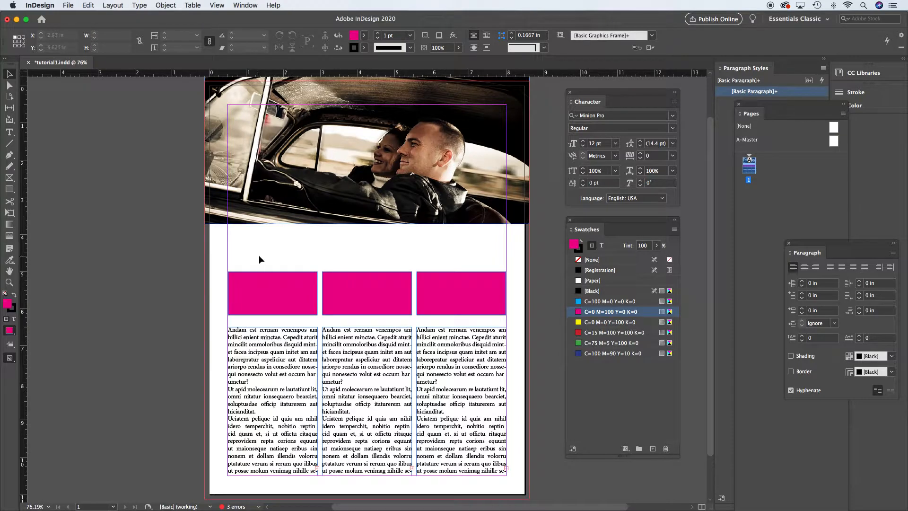
Step: Move the three rectangles and three text frames up together to about Y 4.02 in, just beneath the photo
drag(280, 266, 487, 360)
drag(437, 298, 436, 262)
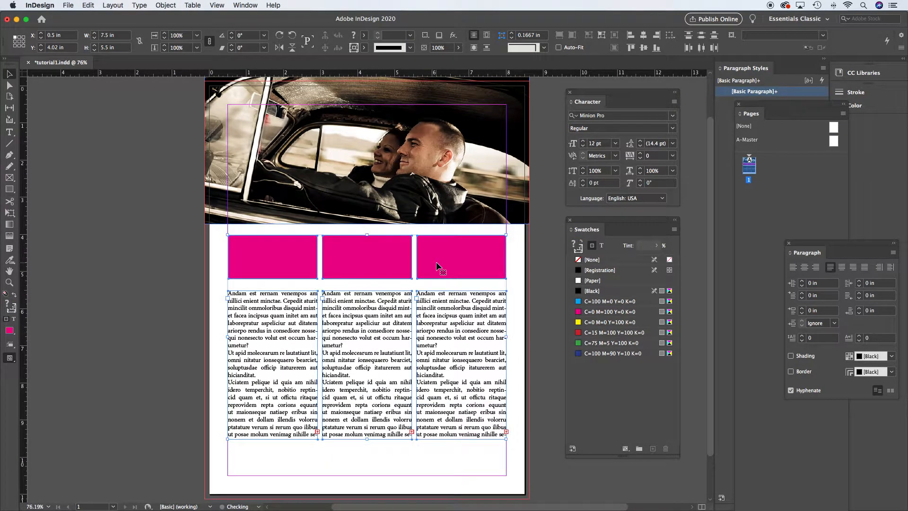
click(143, 262)
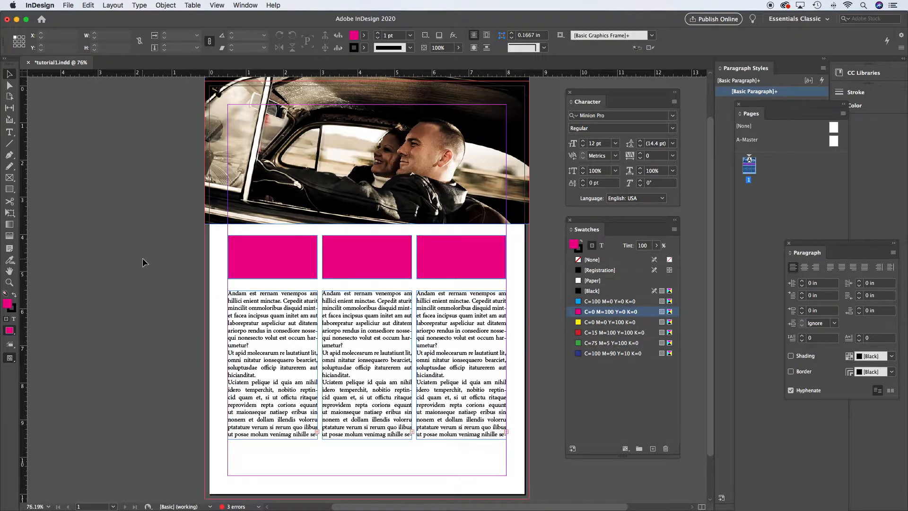
click(273, 257)
click(366, 258)
click(455, 260)
click(268, 314)
click(397, 310)
click(431, 316)
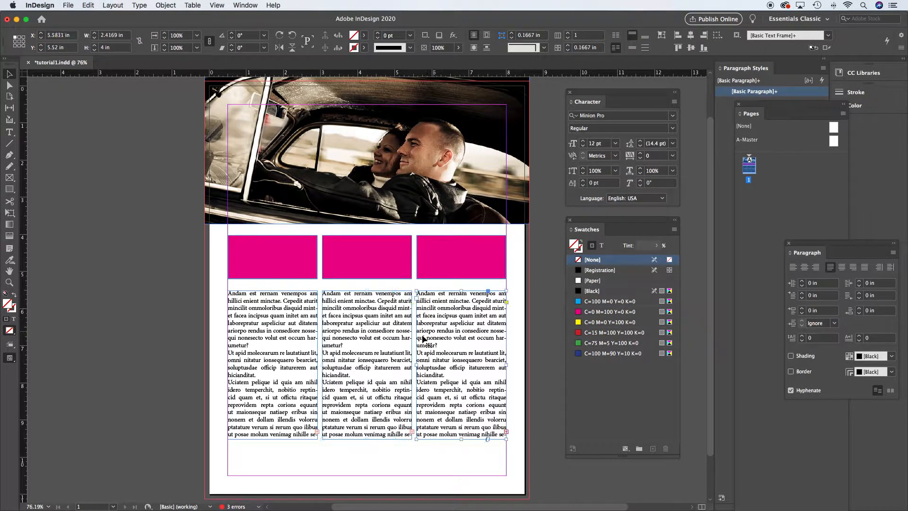
Step: Delete all text after the first paragraph in the first column's text frame
double_click(262, 344)
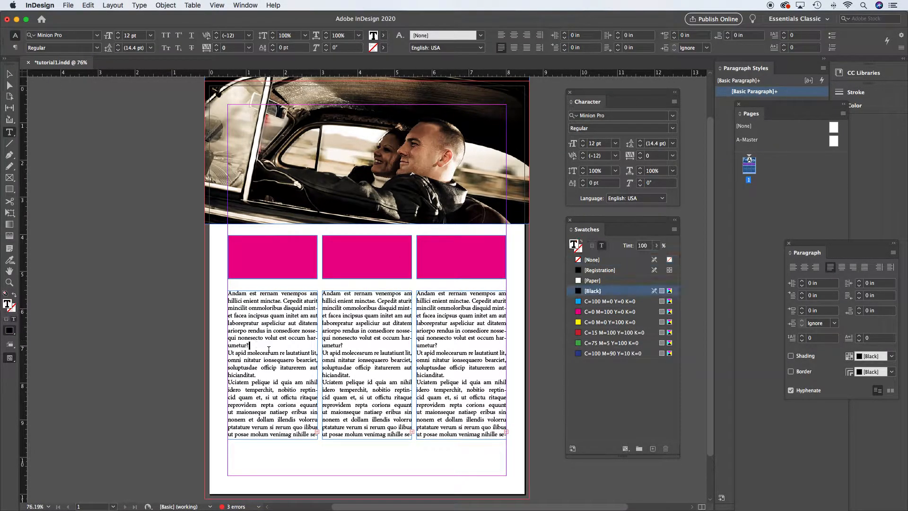
drag(264, 348, 363, 444)
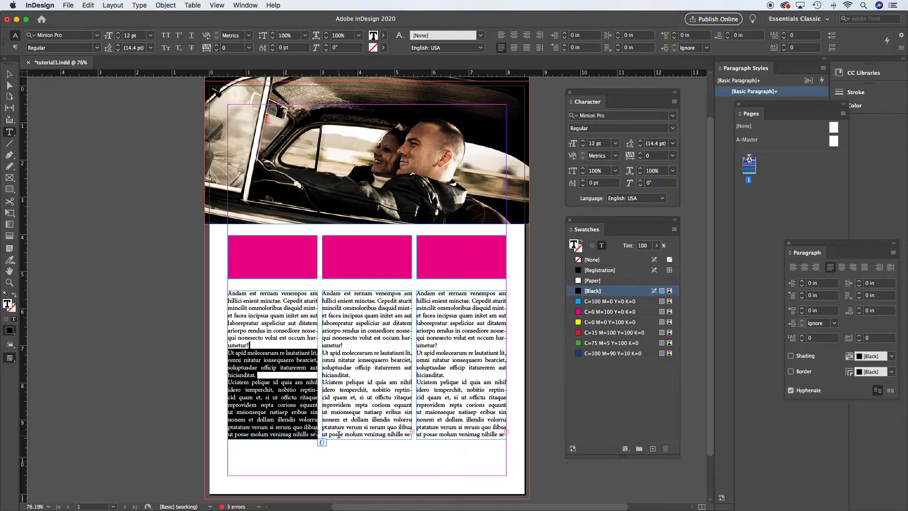
key(super+v)
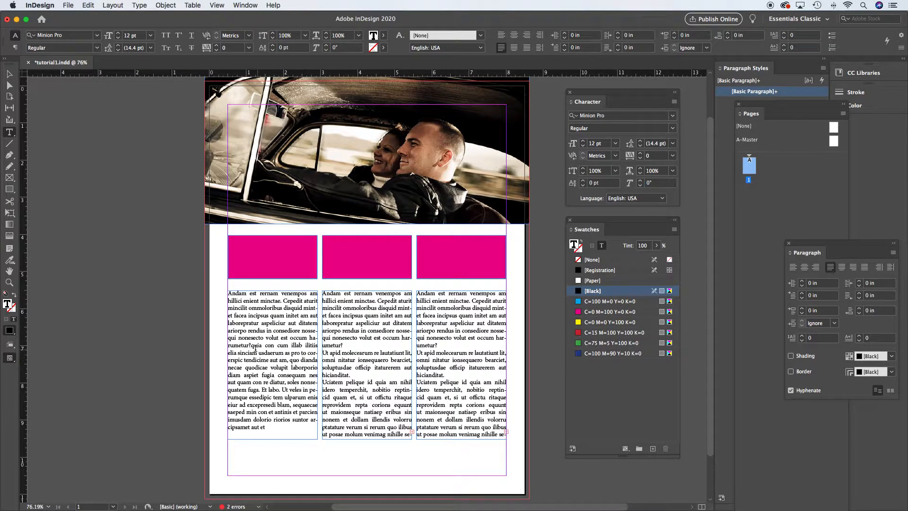
drag(251, 345, 361, 451)
key(super+c)
key(BackSpace)
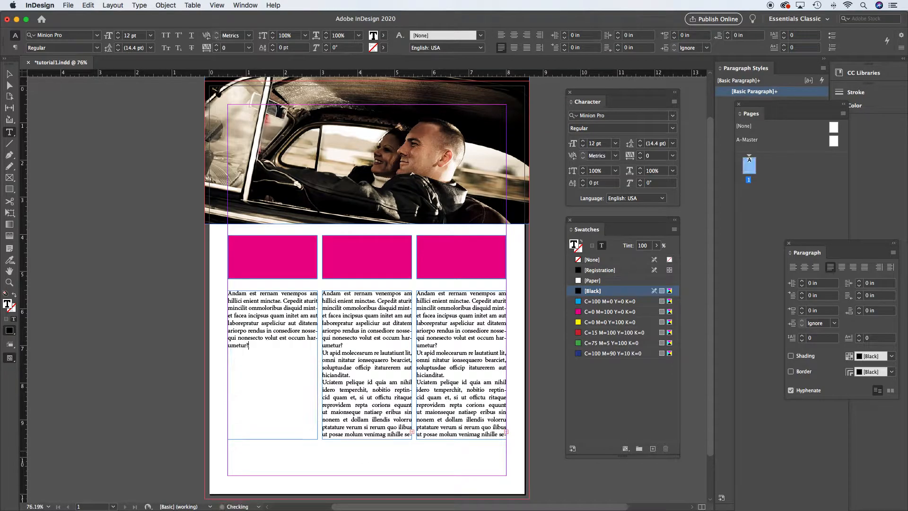
Step: Delete all text after the first paragraph in the second column's text frame
drag(323, 352, 442, 450)
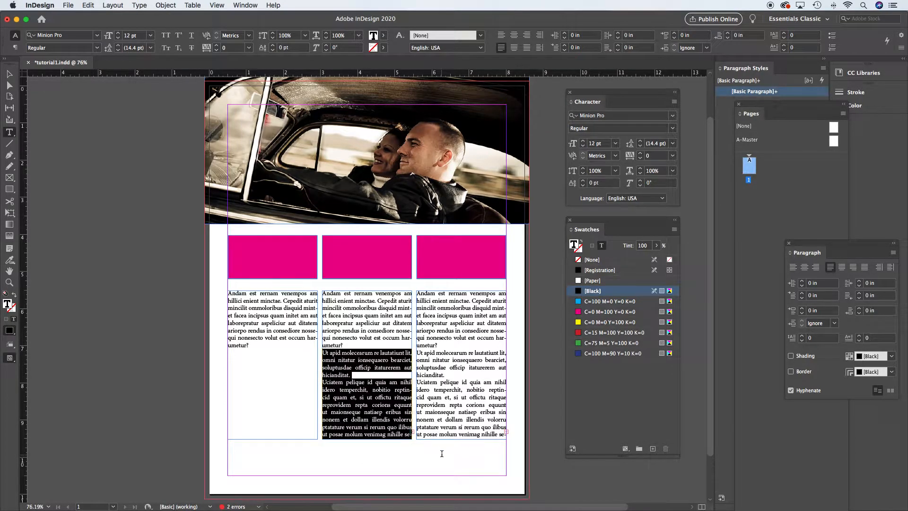
key(super+v)
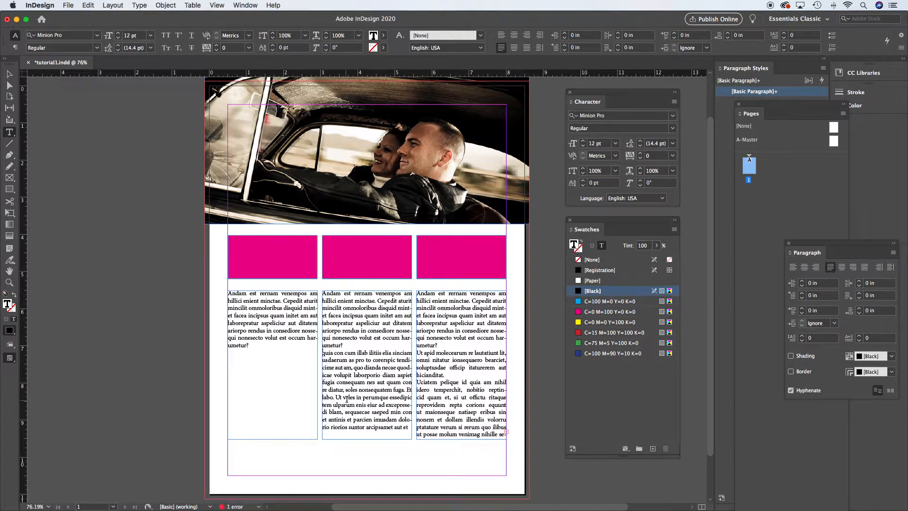
drag(324, 355, 435, 445)
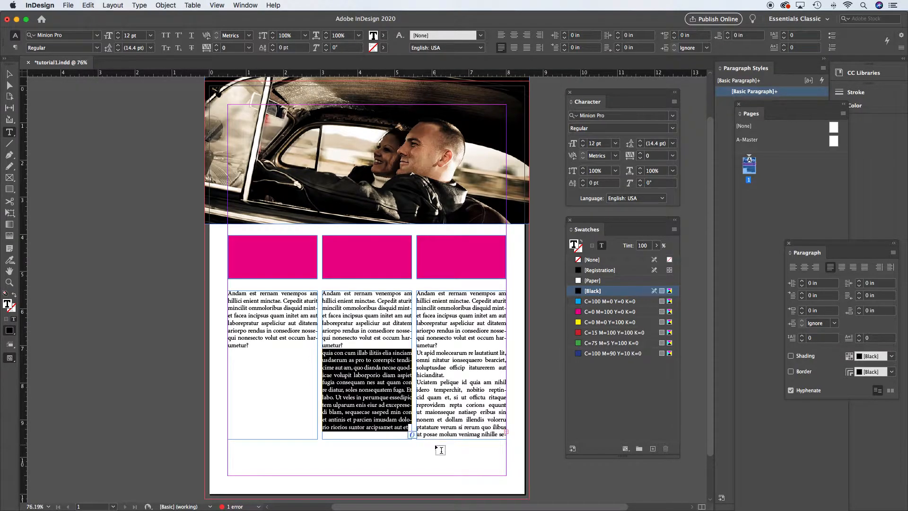
key(BackSpace)
Step: Delete all text after the first paragraph in the third column's text frame and deselect it
drag(438, 346, 527, 456)
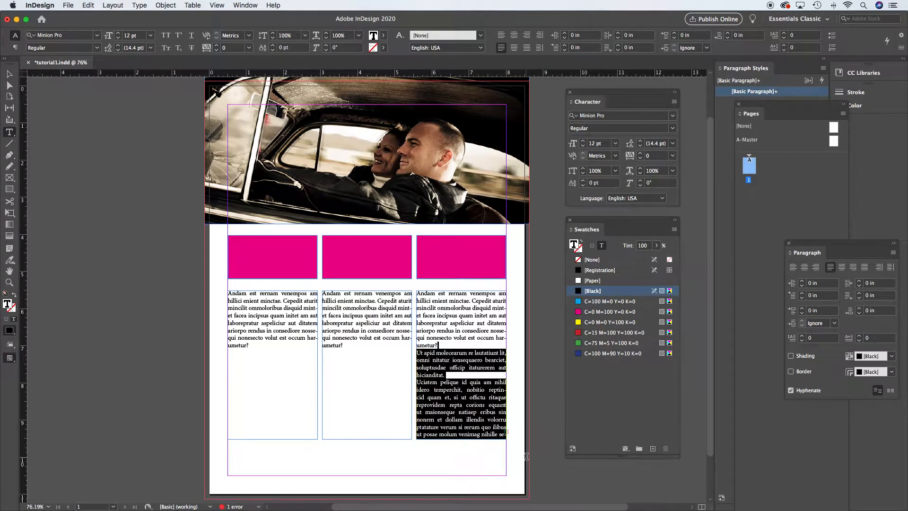
text(quia con cum illab ilitiis elia siniciam usdaerum as pro to corerspic tendicime aut am, quo dianda necae quodicae volupit laborporio diam aspiet fugia consequam nes aut quam con re diatur, soles nonsequatem fuga. Et labo. Ut veles in perumque essedipic tem ulparum enis eiur ad excepresedi blam, sequaecae saeped min con et antinis et parcien imusdam dolorio riorios suntor arcipsamet aut et)
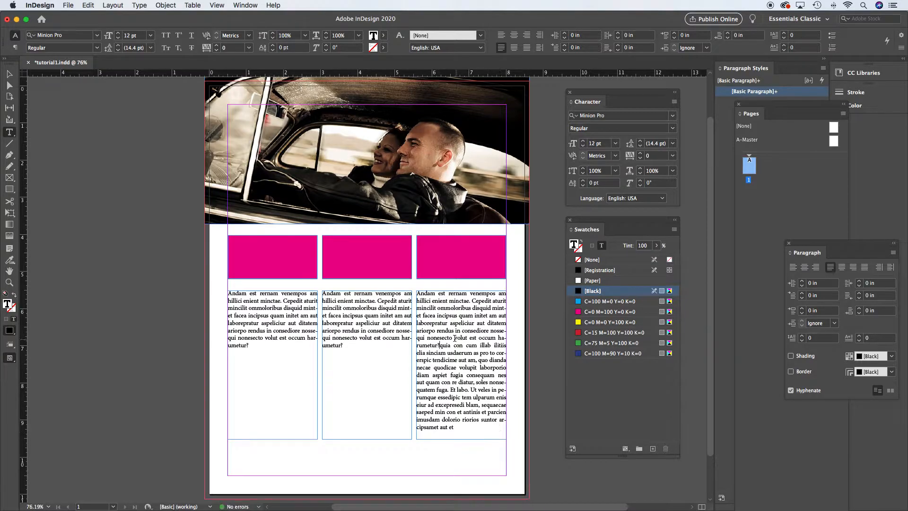
drag(441, 345, 456, 433)
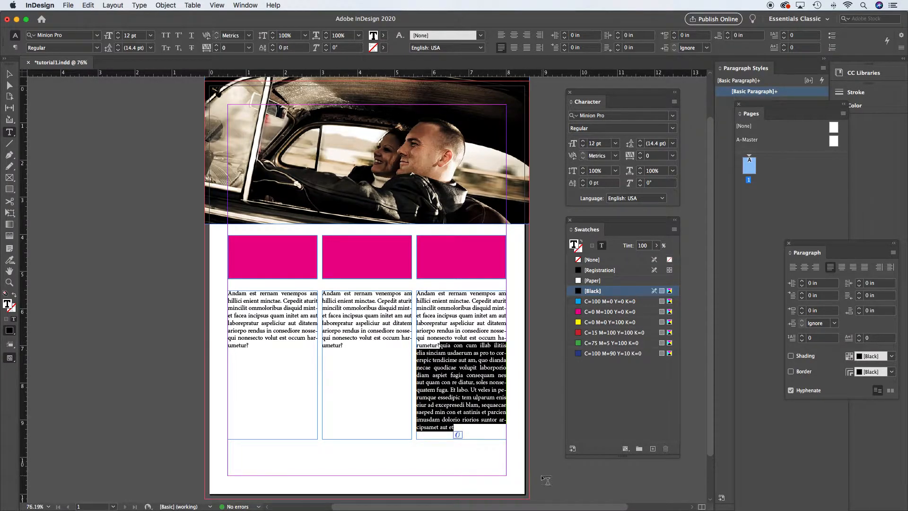
key(BackSpace)
click(9, 75)
click(102, 147)
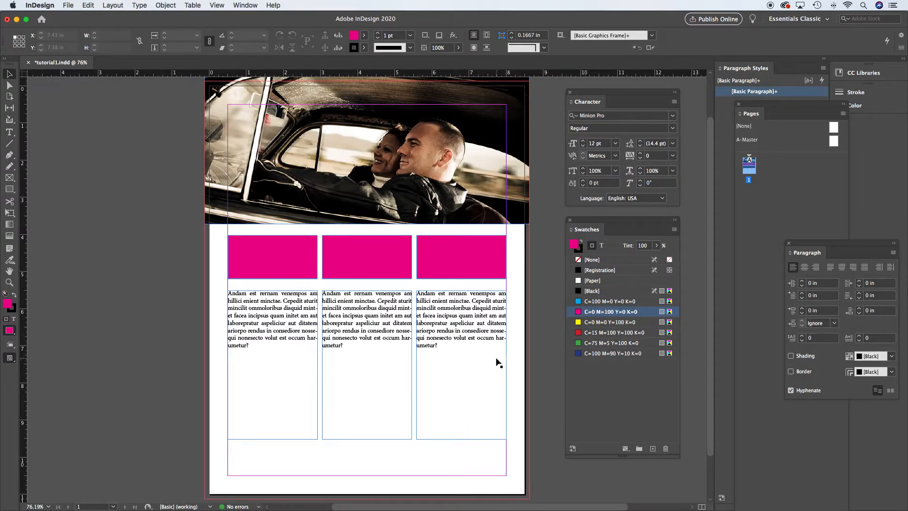
click(387, 318)
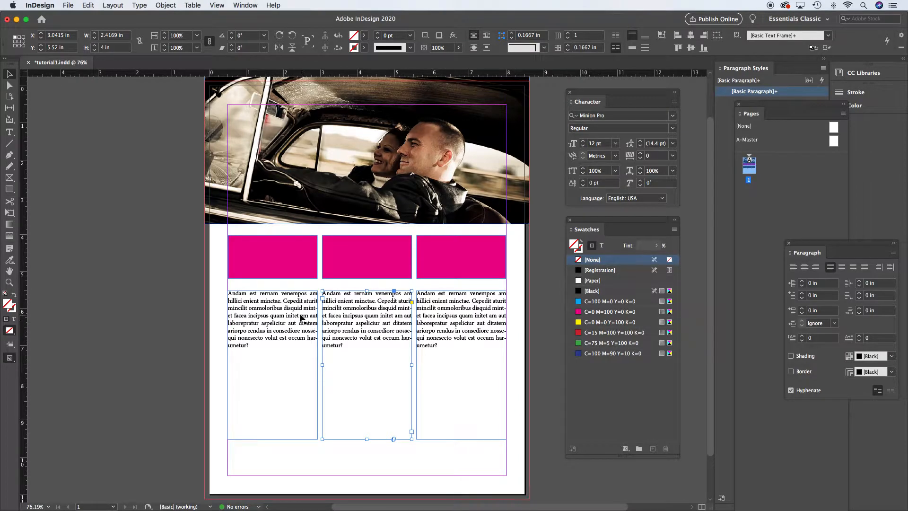
drag(305, 313, 271, 339)
drag(345, 312, 335, 294)
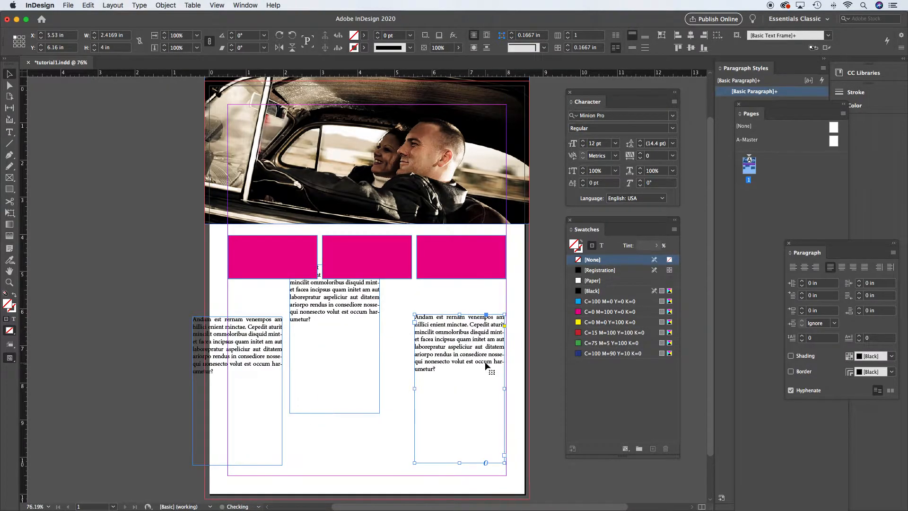
key(super+z)
key(super+z)
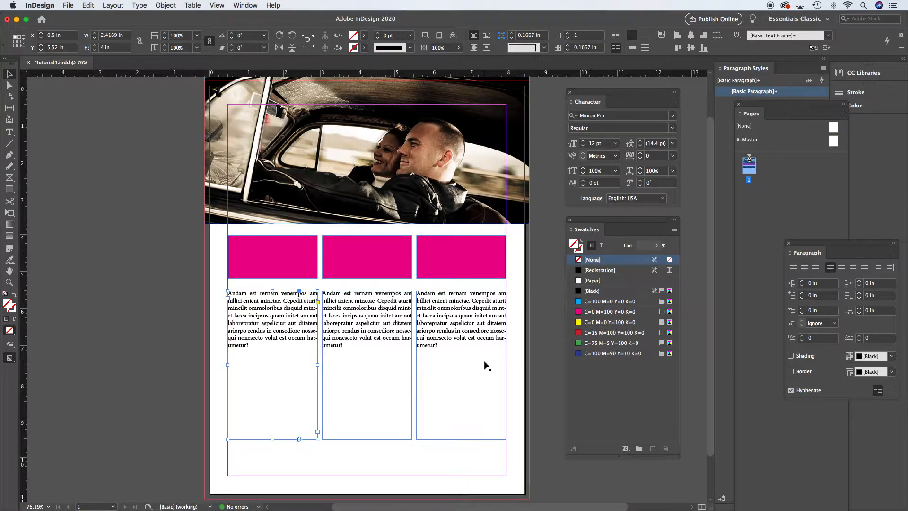
Step: Roll back the recent text deletions and remove the second and third text frames, keeping only the first column's frame
click(454, 321)
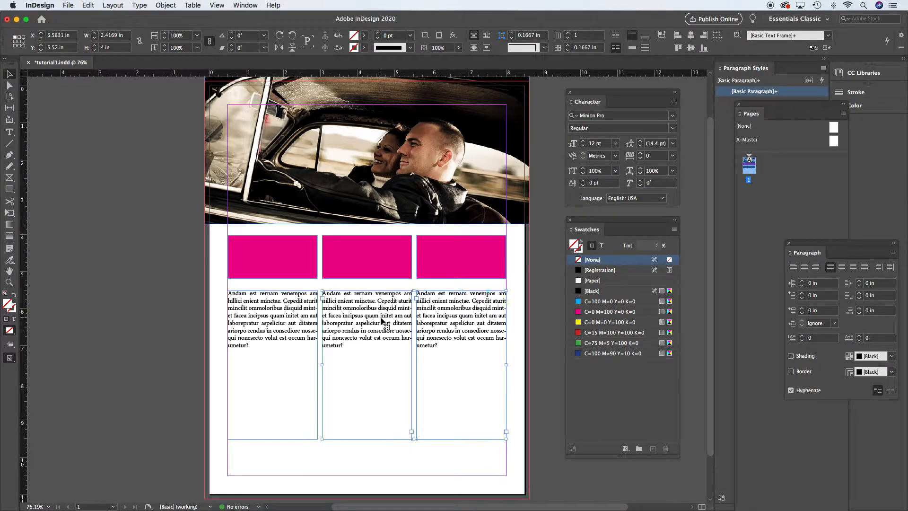
shift+click(383, 321)
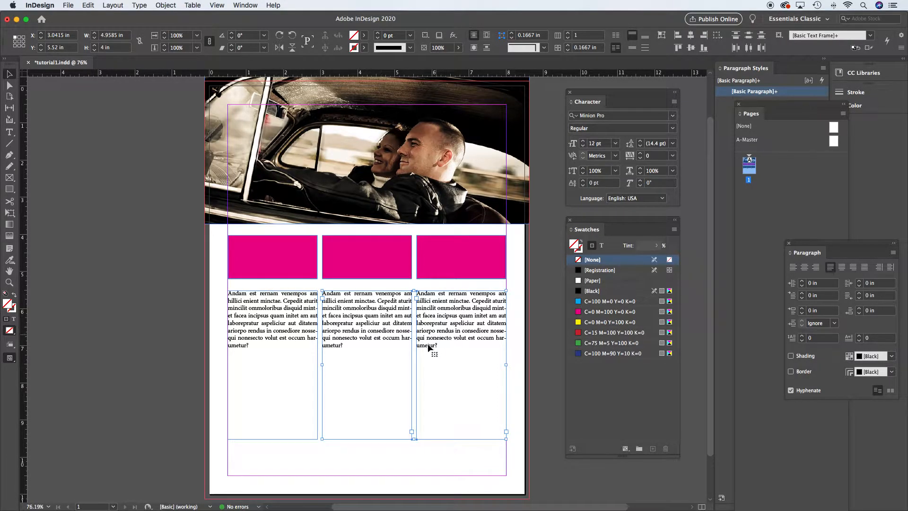
key(super+z)
key(super+z)
key(super+z)
key(super+z)
key(super+z)
key(super+z)
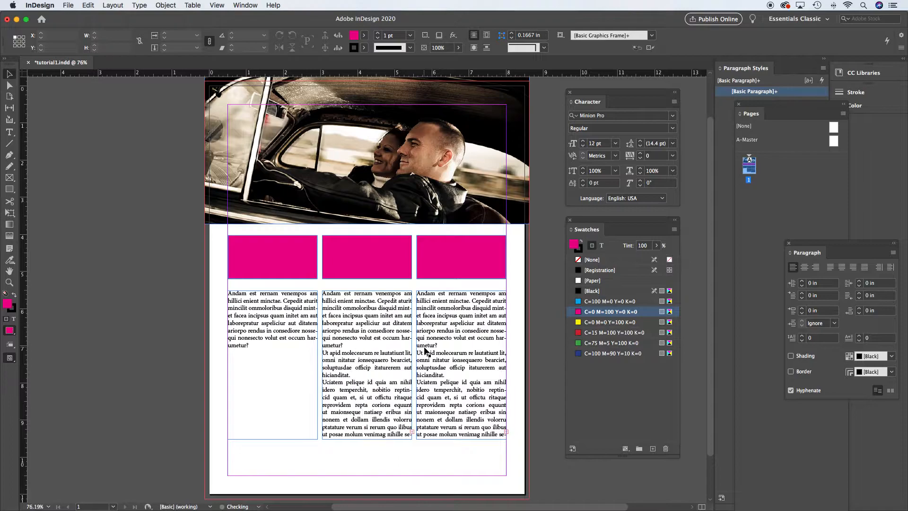
key(shift+super+z)
key(shift+super+z)
key(shift+super+z)
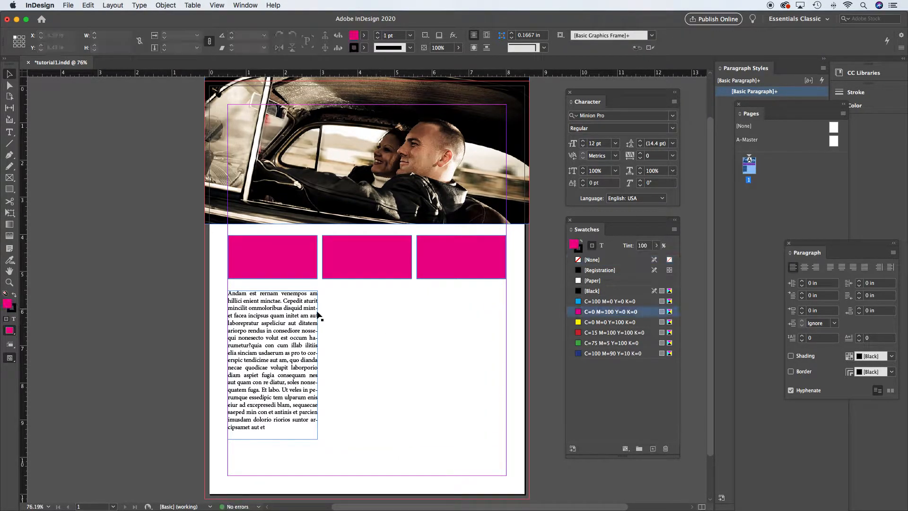
click(302, 319)
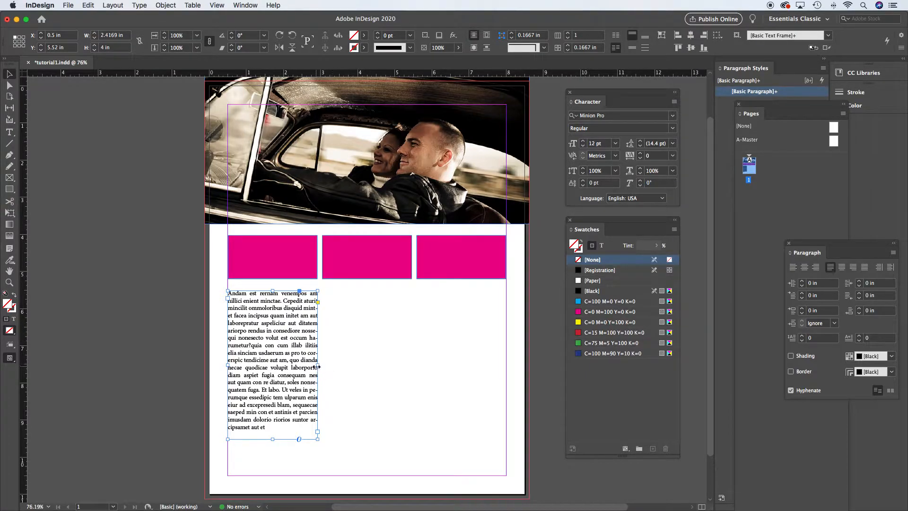
Step: Widen the remaining text frame to 7.5 in across the margins and divide it into 3 columns
drag(318, 365, 507, 365)
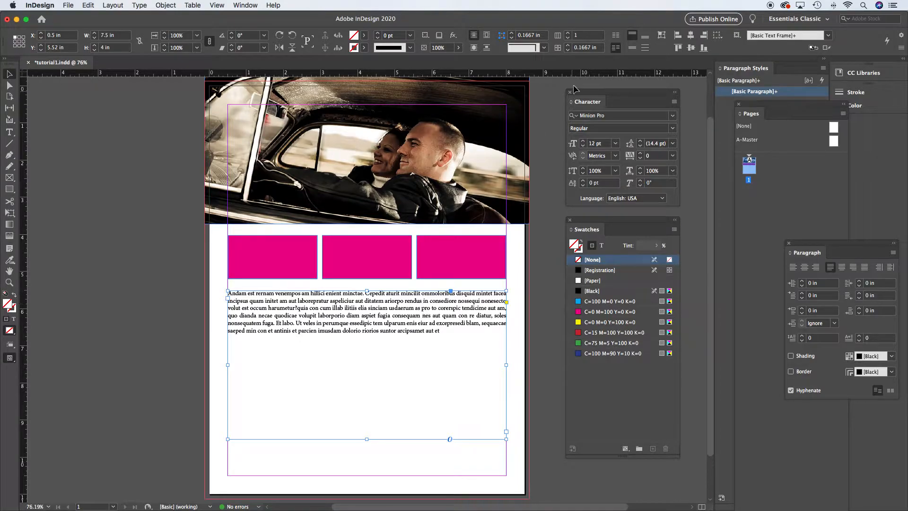
click(570, 33)
click(569, 33)
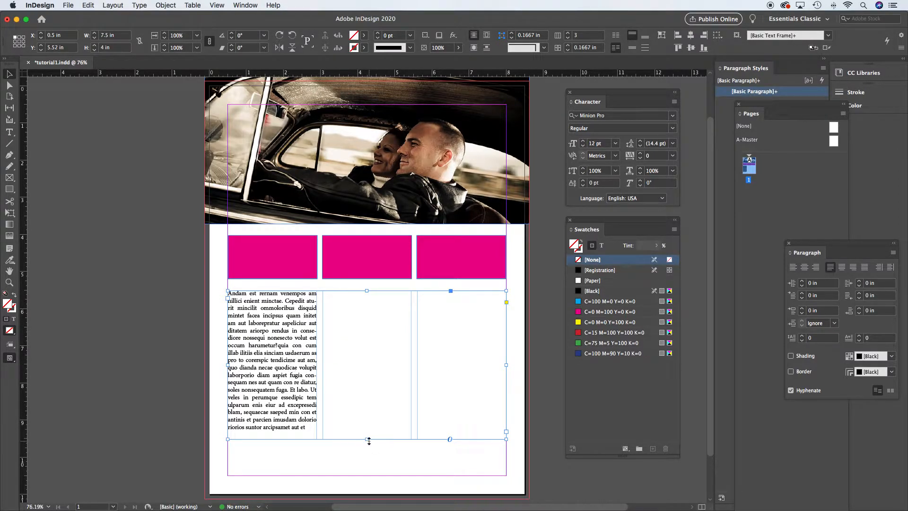
Step: Try reflowing the text by shortening the three-column frame from its lower edge, and undo the height changes
drag(366, 439, 371, 339)
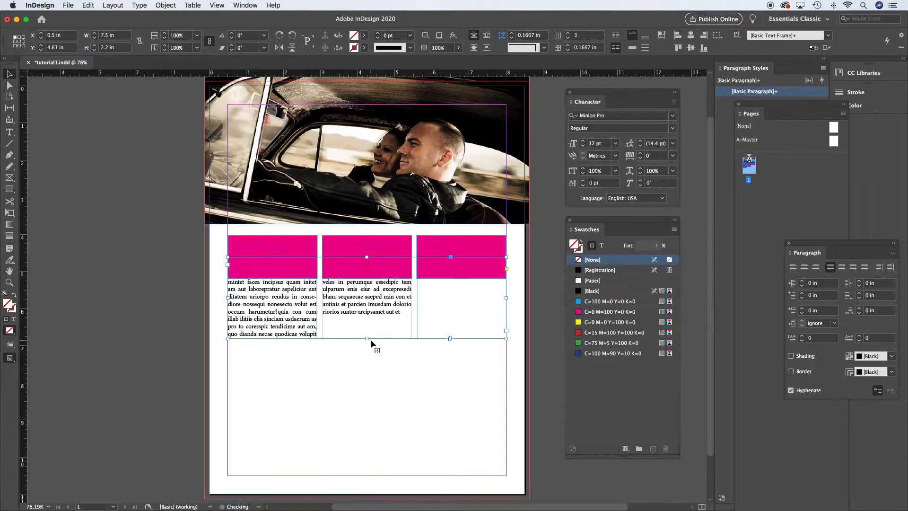
key(cmd+z)
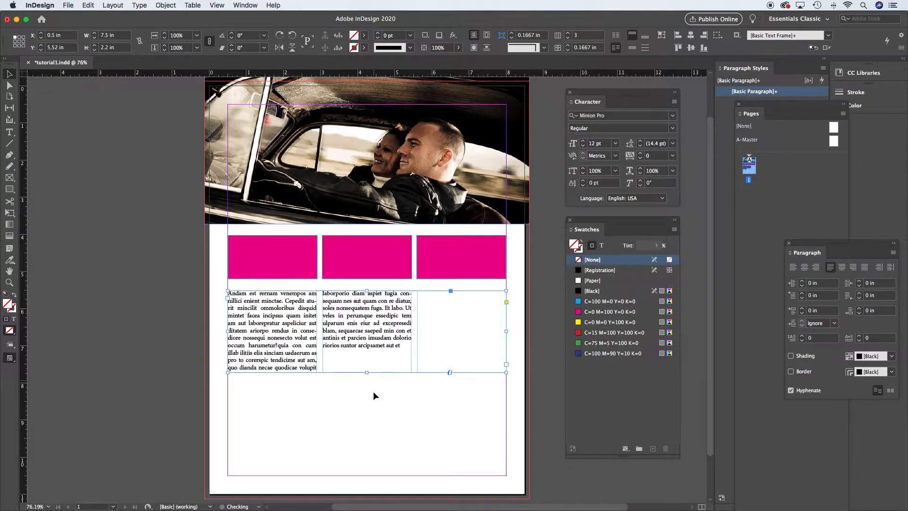
drag(367, 373, 371, 335)
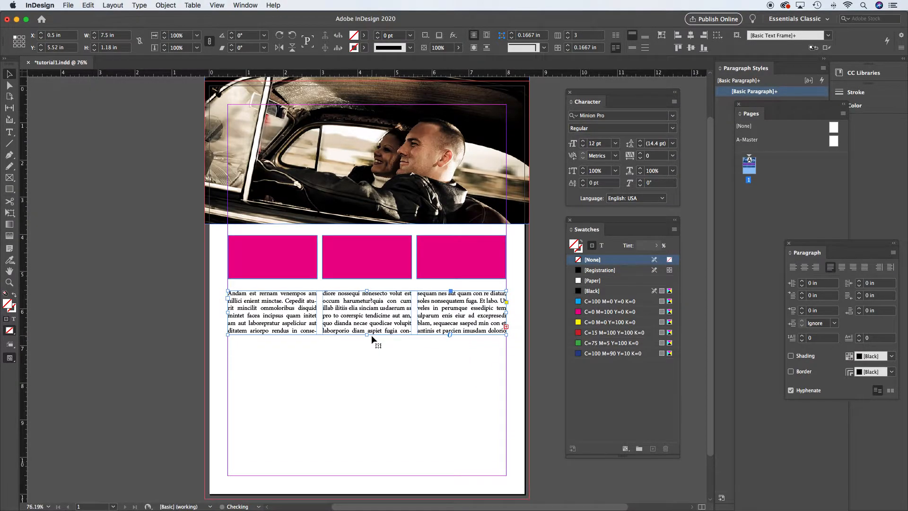
key(super+z)
key(super+z)
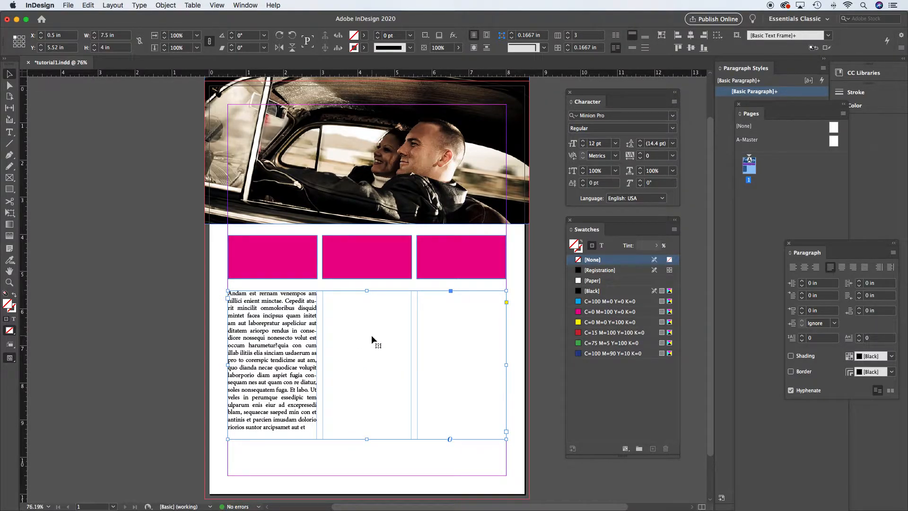
Step: Insert empty paragraph returns after "harumetur?" until the text starting with "quia con cum" moves to the second column
double_click(284, 350)
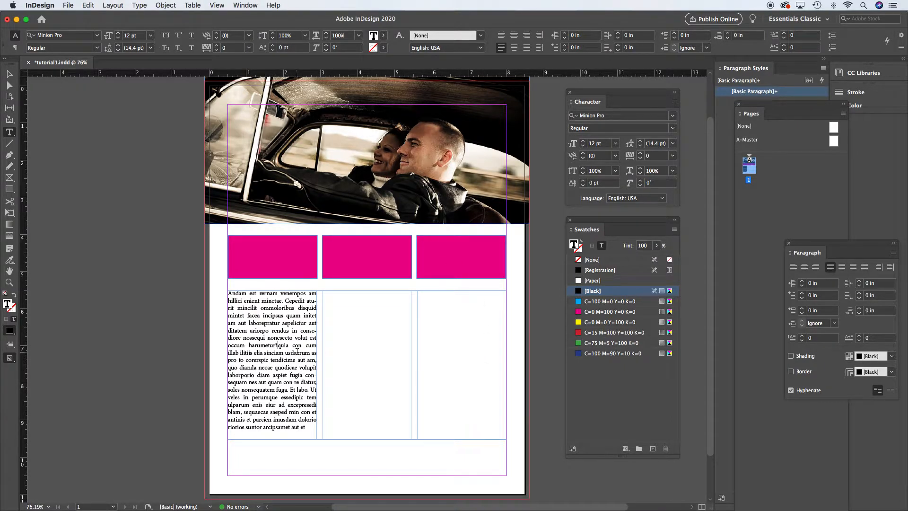
key(Return)
key(Return)
key(Return)
key(Return)
key(Return)
key(Return)
key(Return)
key(Return)
key(Return)
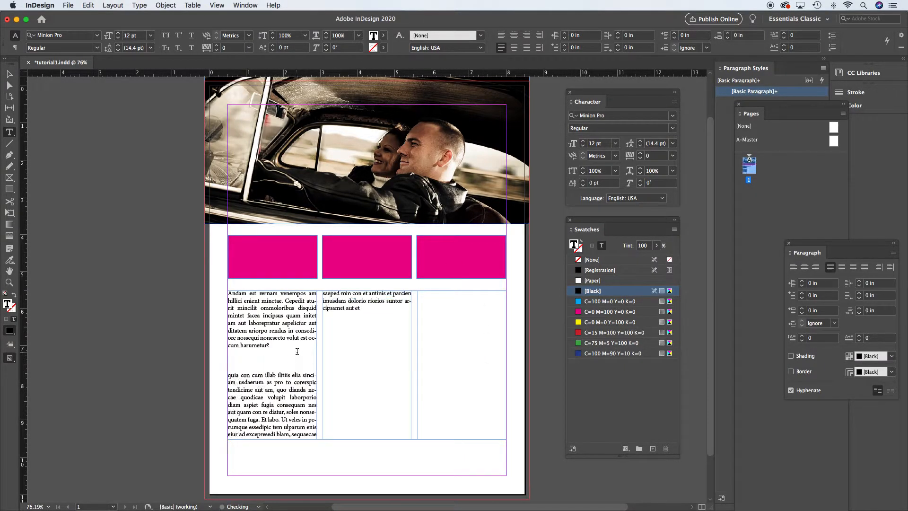
key(Return)
key(Return)
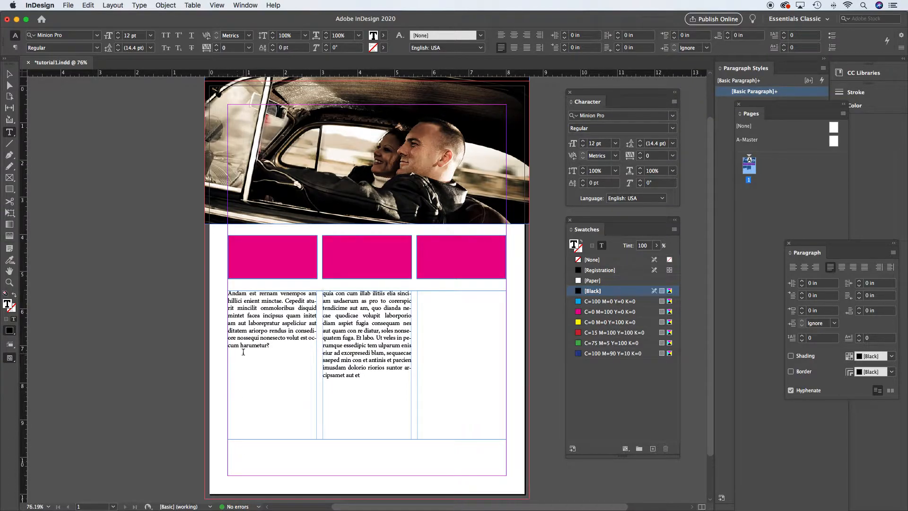
Step: Show the hidden characters in the text
click(141, 5)
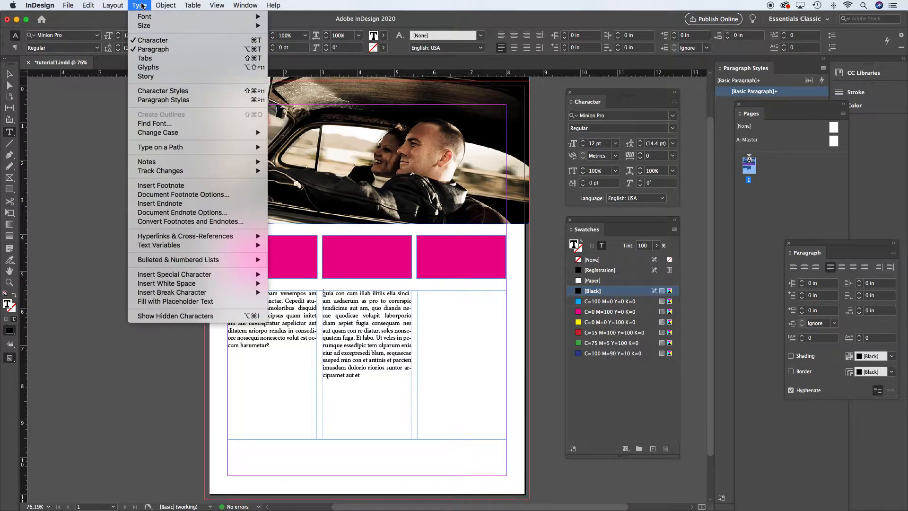
click(189, 316)
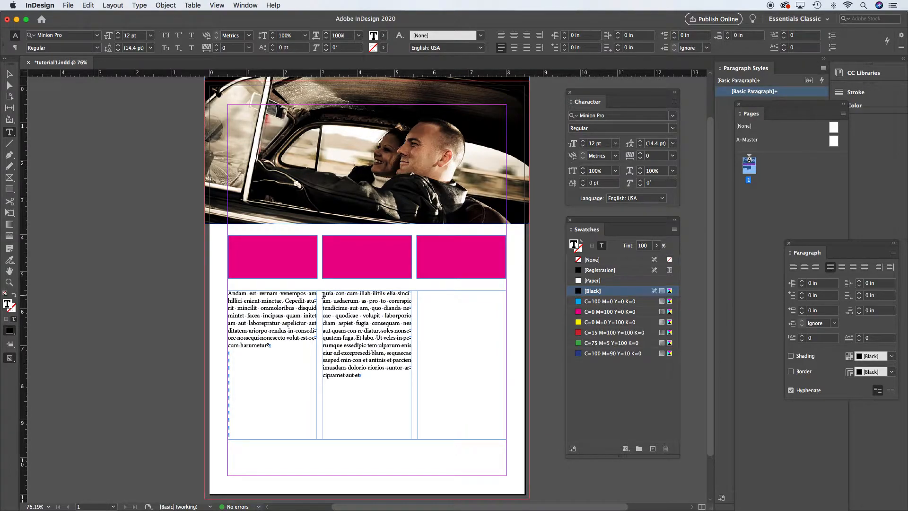
Step: Try shortening the three-column text frame to about 2.73 in high, and undo the resize
click(9, 74)
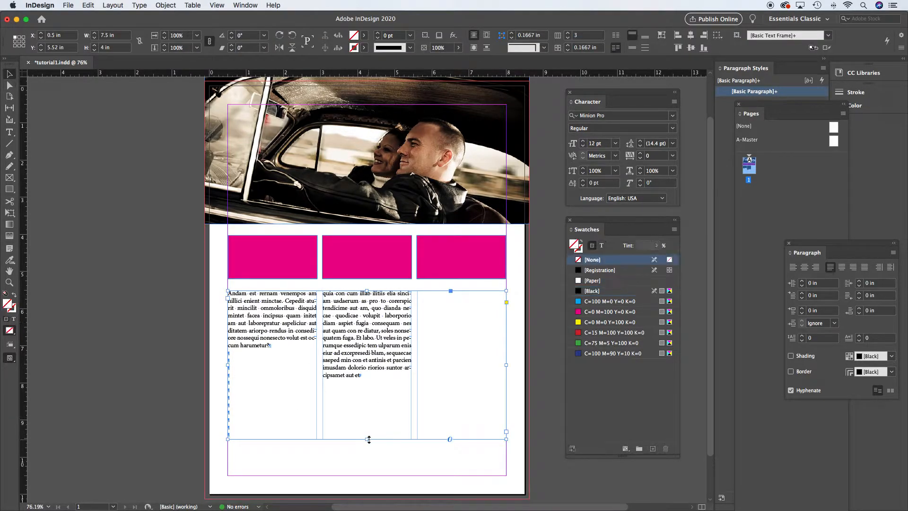
drag(369, 440, 369, 393)
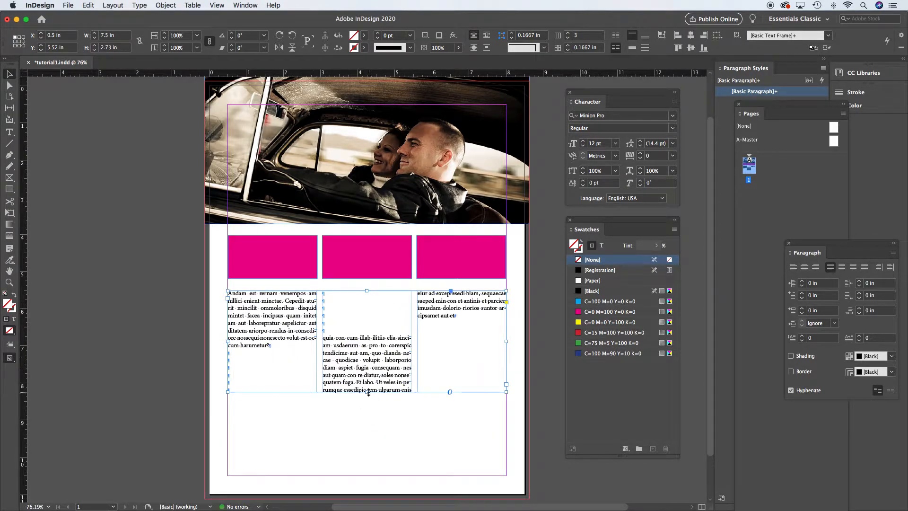
key(super+z)
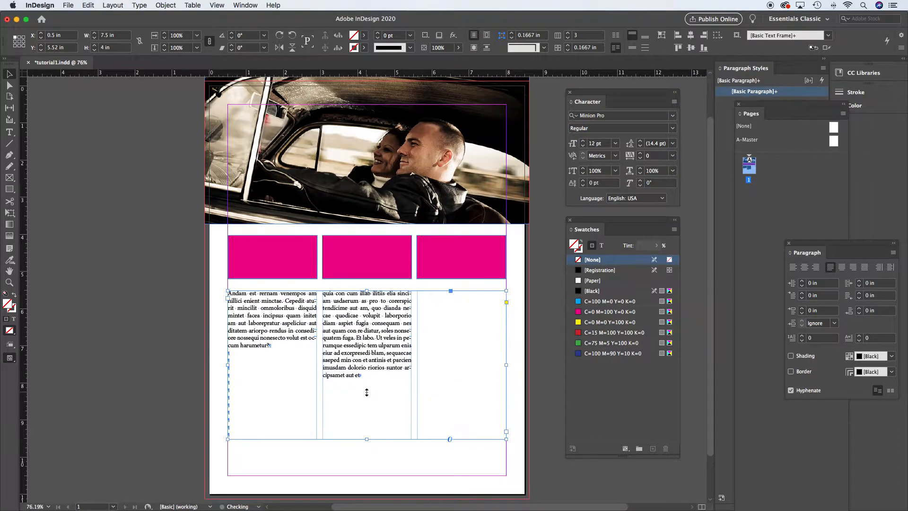
Step: Remove all the empty paragraph returns before "quia con cum" and restore its initial q so the text runs on after "harumetur?"
double_click(327, 295)
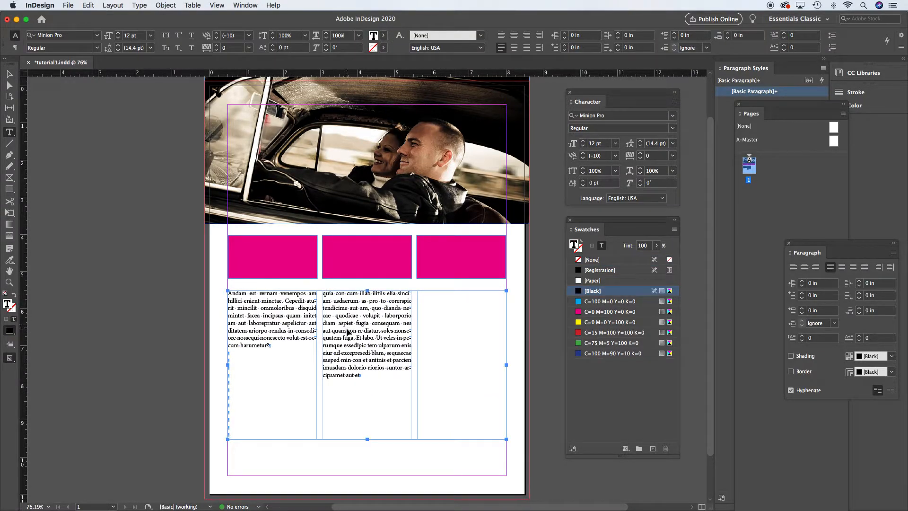
key(Delete)
key(Delete)
key(BackSpace)
key(BackSpace)
key(BackSpace)
key(BackSpace)
key(BackSpace)
key(BackSpace)
key(BackSpace)
key(BackSpace)
key(BackSpace)
key(BackSpace)
key(BackSpace)
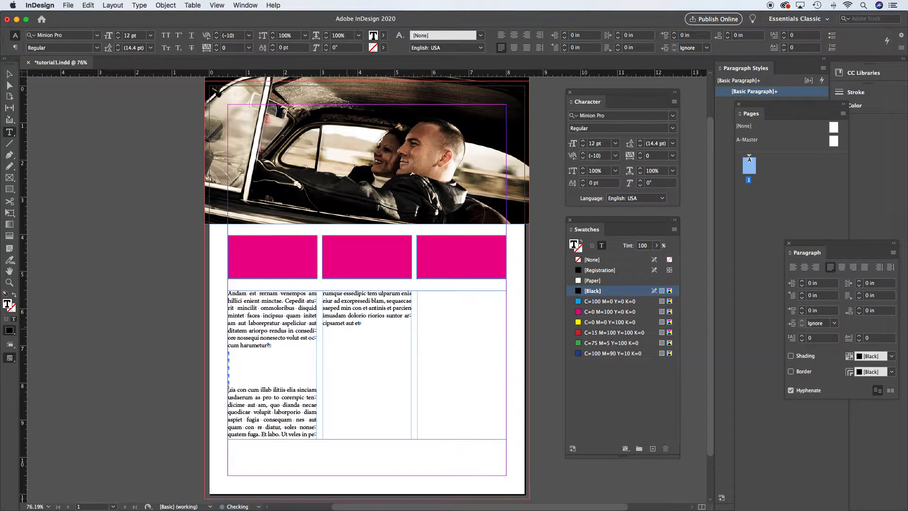
key(BackSpace)
key(BackSpace)
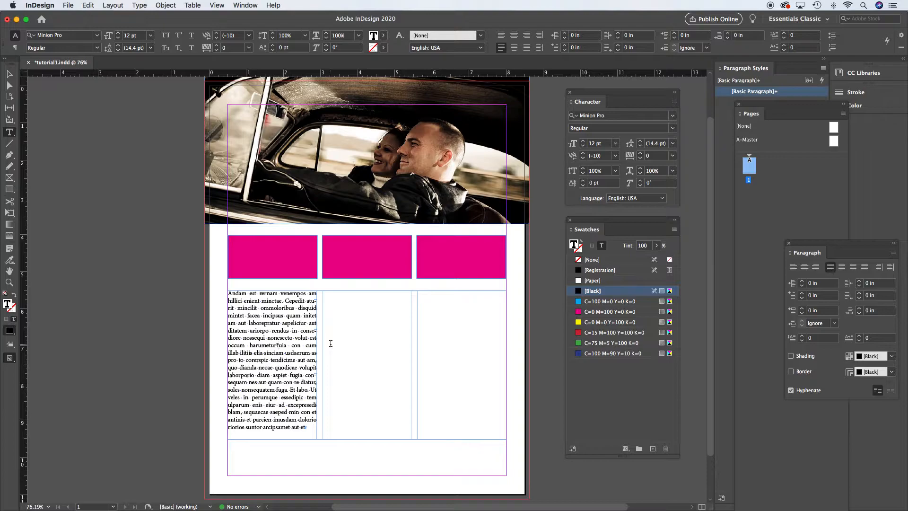
text(q)
Step: Insert a column break between "harumetur?" and "quia con cum" in the first column
click(278, 346)
click(140, 6)
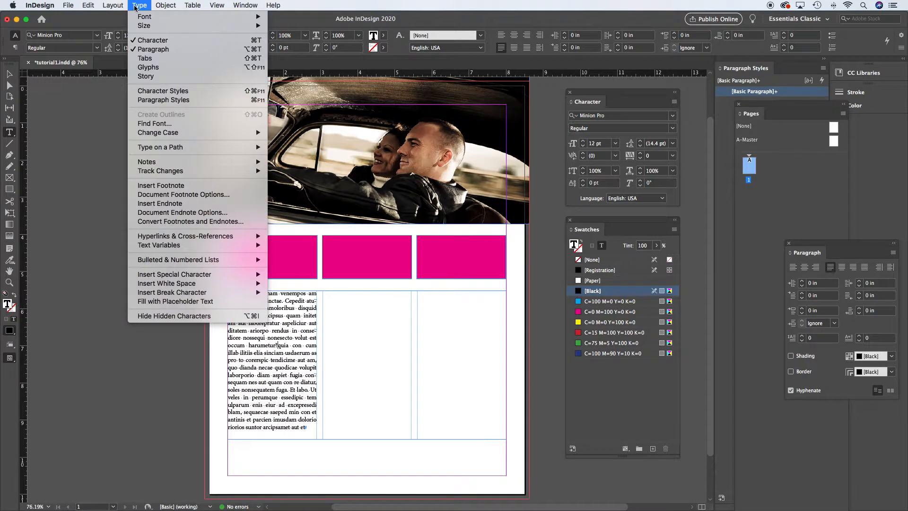
mouse_move(186, 284)
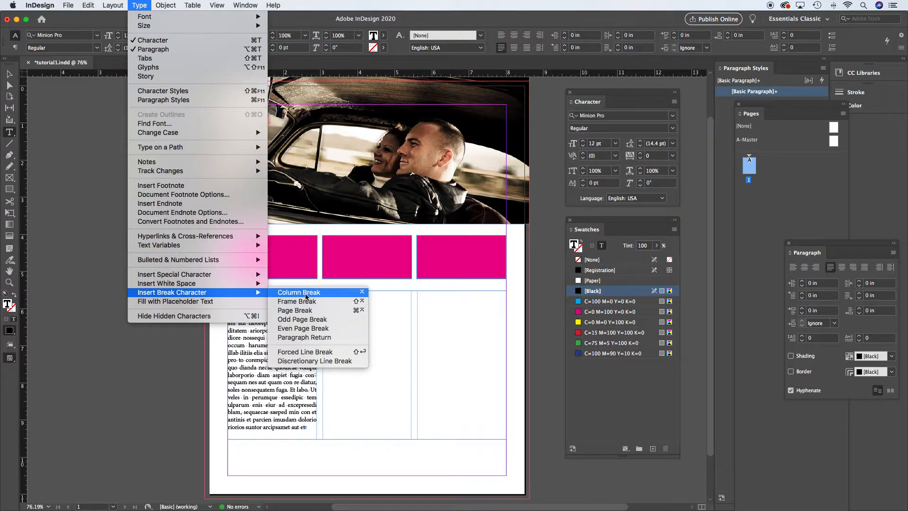
click(299, 292)
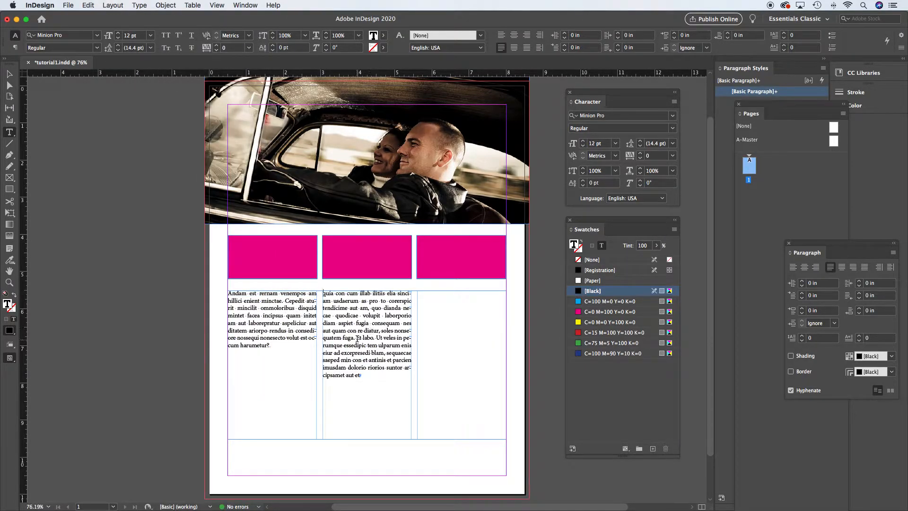
Step: Insert a column break before "Et labo." in the second column and deselect the frame
click(358, 337)
click(140, 5)
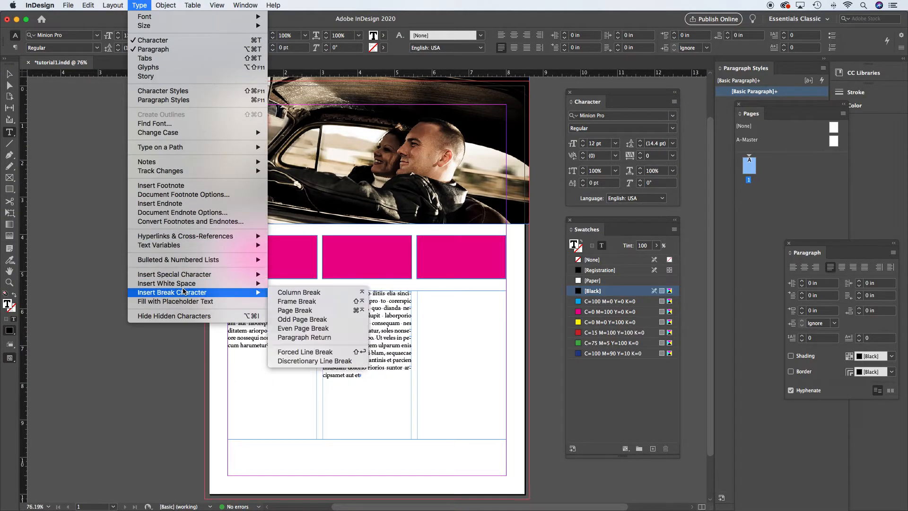
click(299, 293)
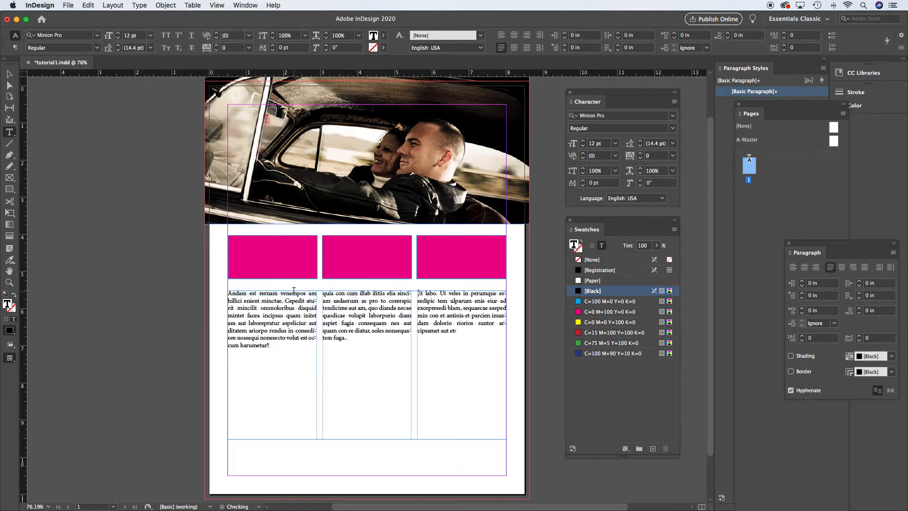
click(9, 74)
click(158, 182)
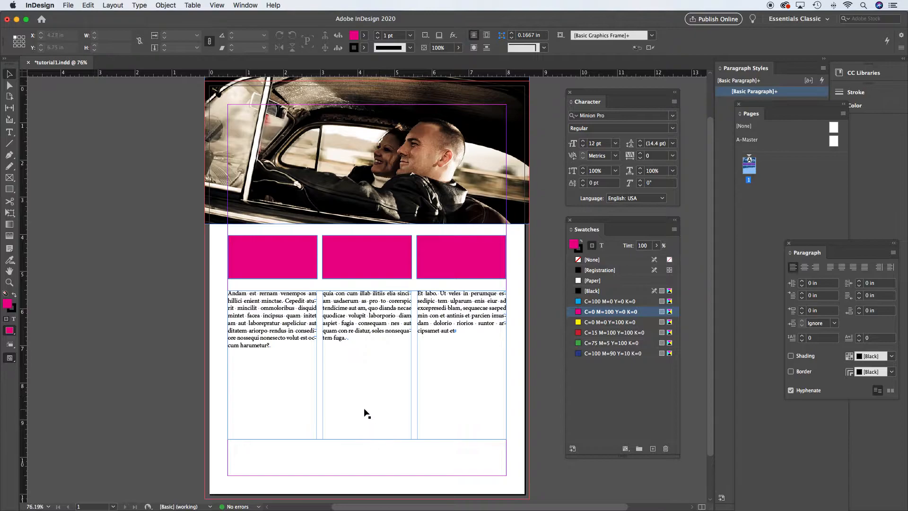
Step: Shorten the three-column text frame from its lower edge to about 1.73 in high and deselect it
click(370, 396)
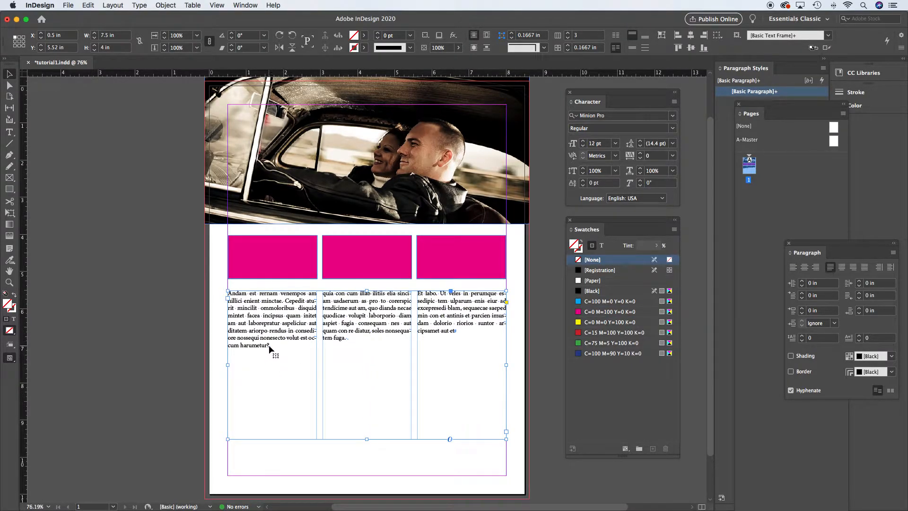
drag(260, 337, 317, 368)
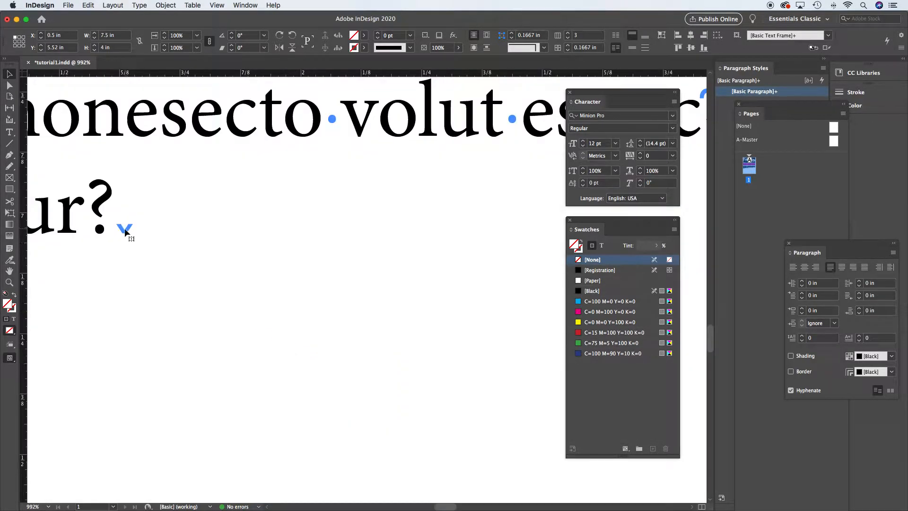
key(super+0)
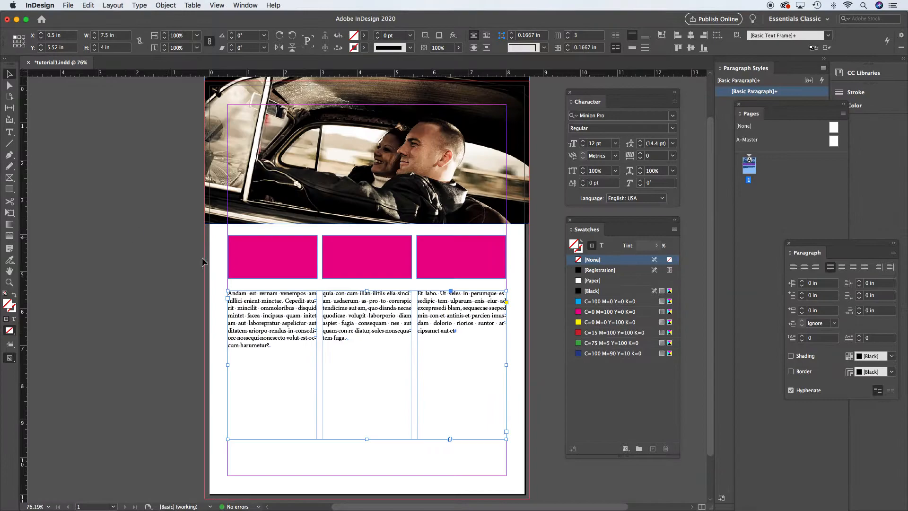
drag(368, 439, 368, 355)
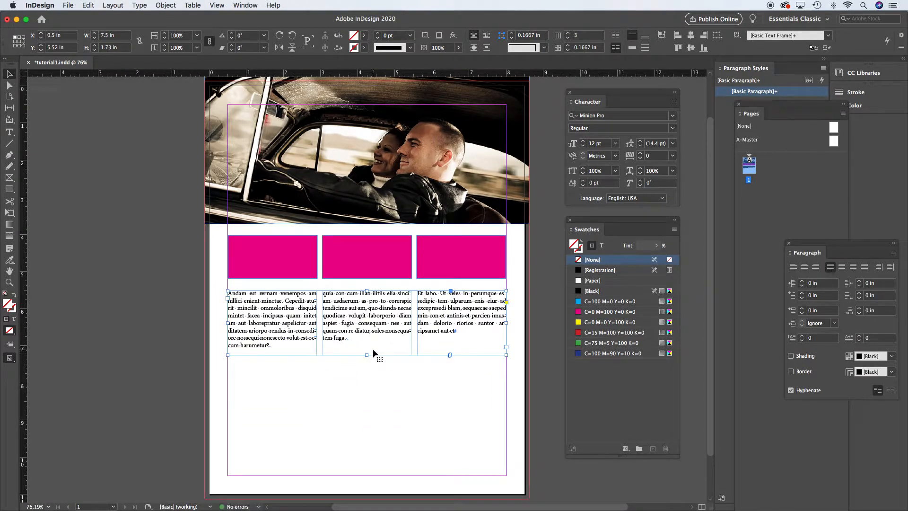
click(514, 407)
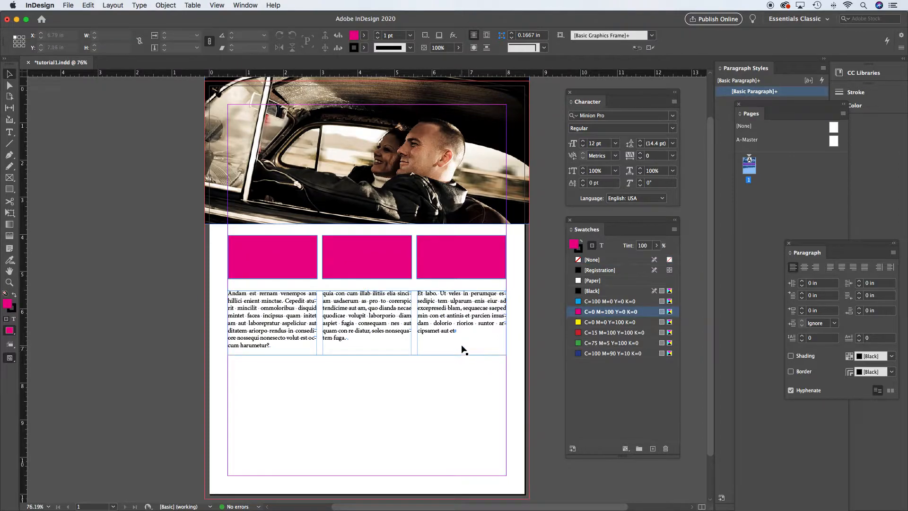
Step: Try stretching the text frame to about 4.46 in high, and shorten it back to about 1.73 in
click(361, 339)
drag(368, 355, 379, 455)
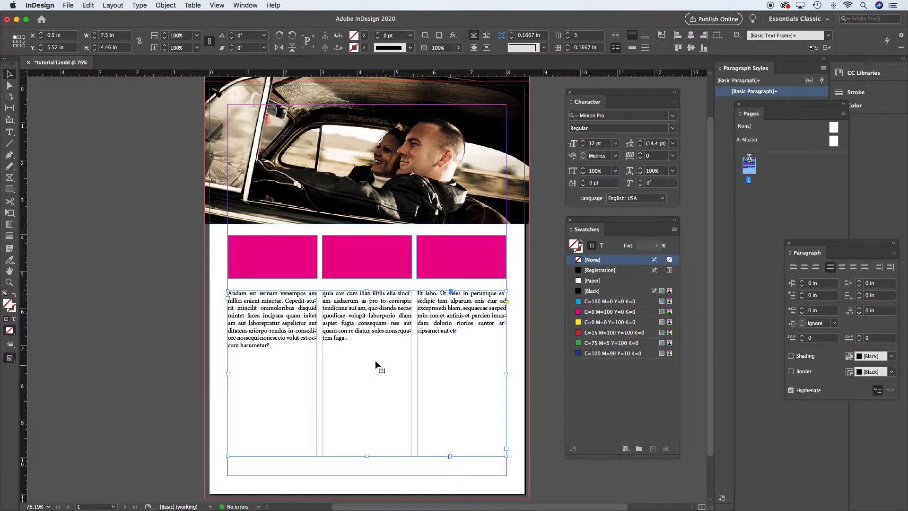
drag(368, 456, 376, 355)
click(376, 395)
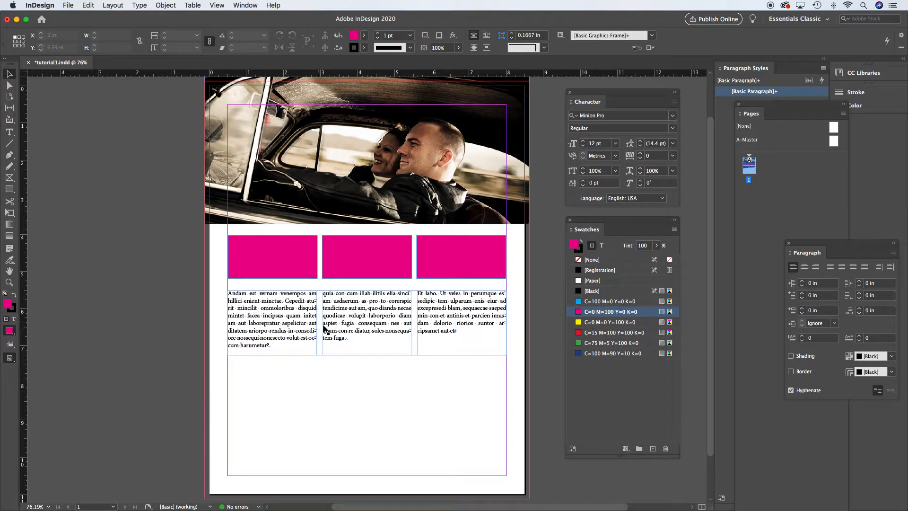
Step: Inspect the General settings in Text Frame Options for the three-column text frame, and cancel the dialog
click(385, 327)
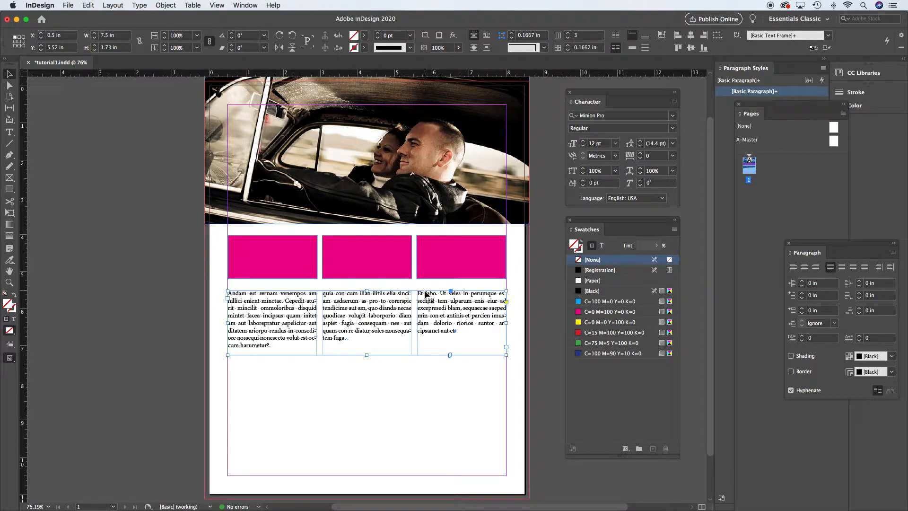
click(167, 6)
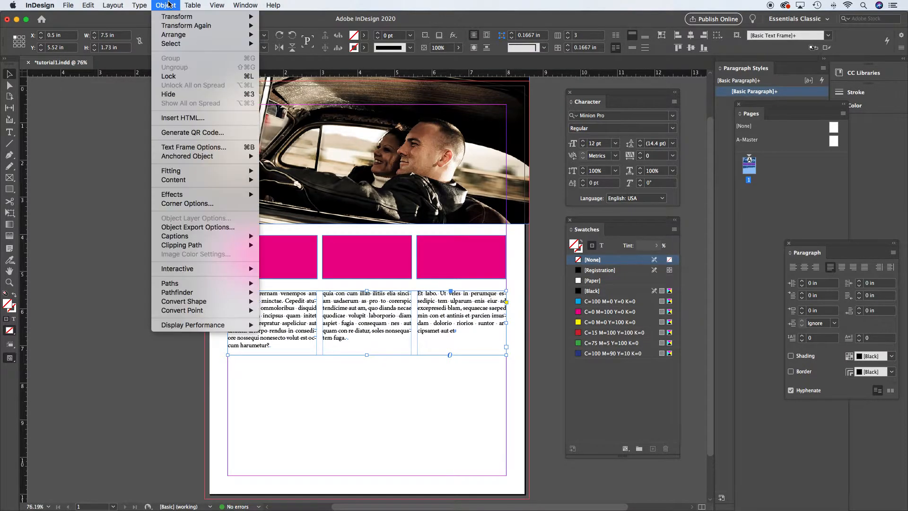
click(236, 149)
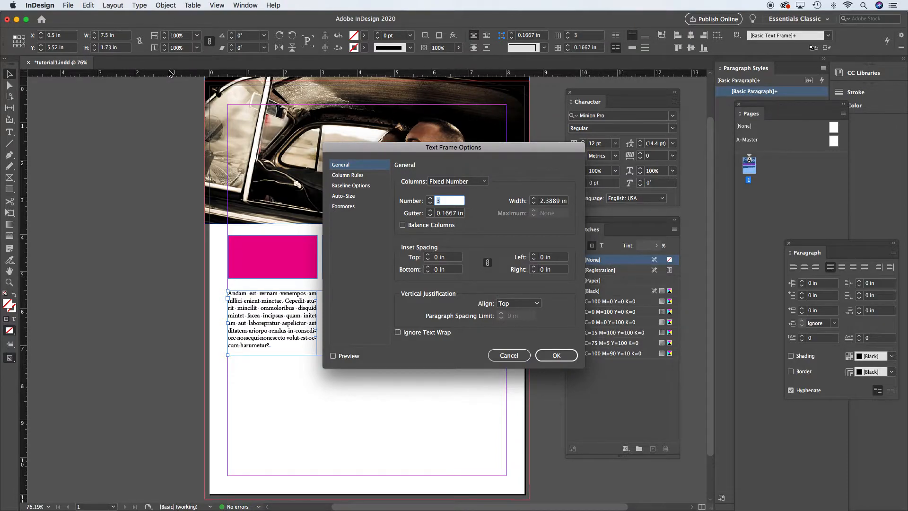
drag(508, 148, 290, 116)
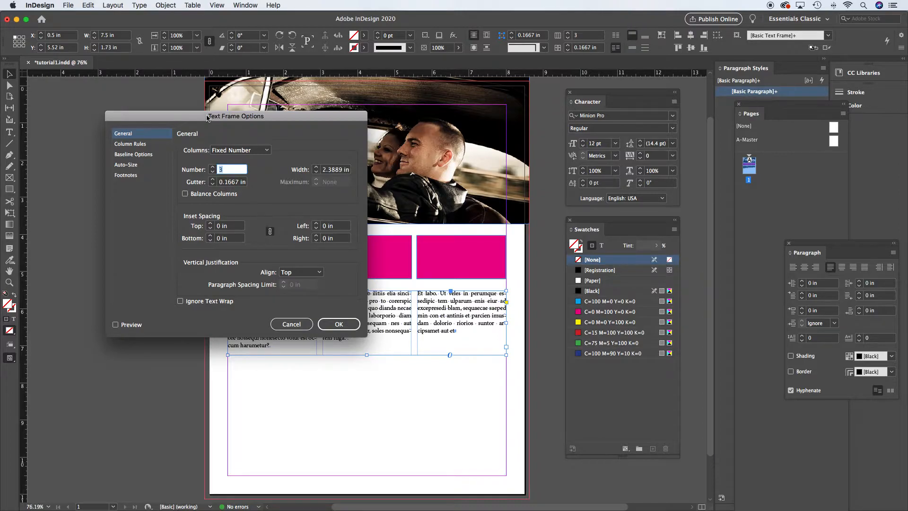
click(169, 4)
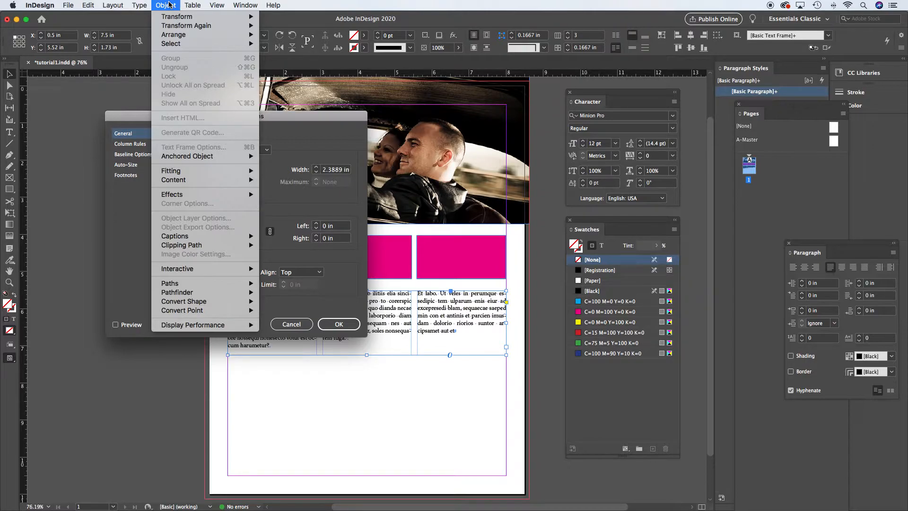
click(169, 5)
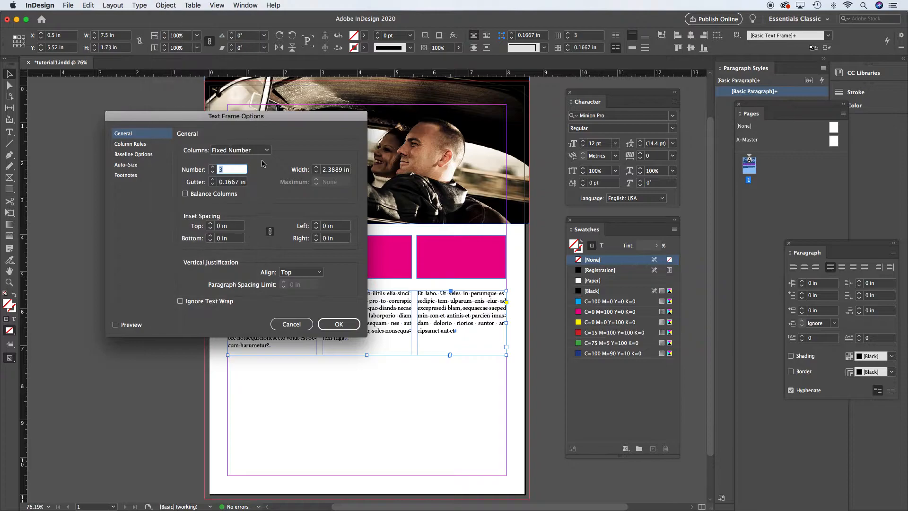
click(292, 324)
Step: Highlight a passage in the second column with the Type tool, and reselect the whole three-column frame
double_click(349, 301)
drag(349, 301, 411, 331)
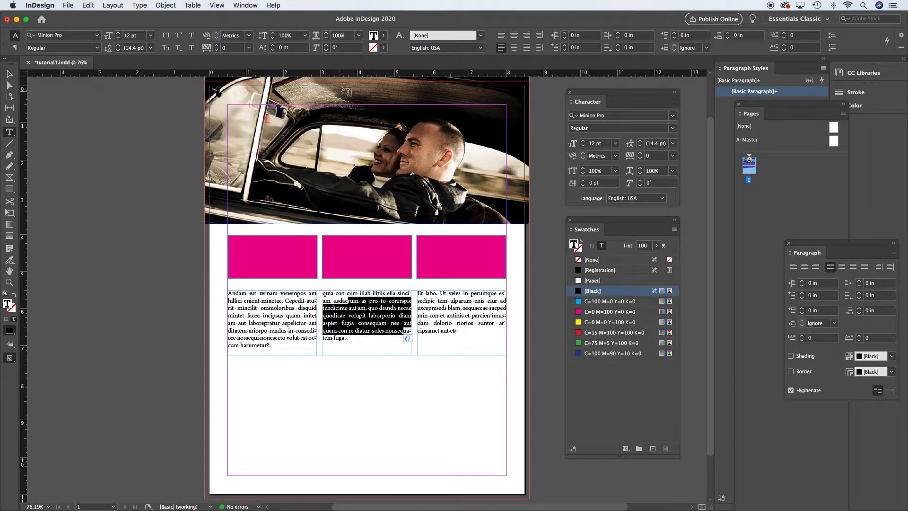
click(10, 74)
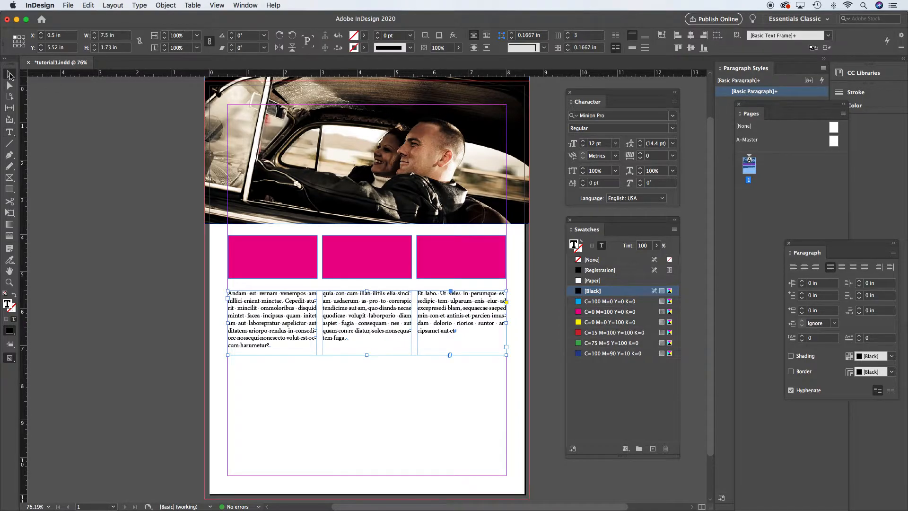
click(174, 307)
click(285, 320)
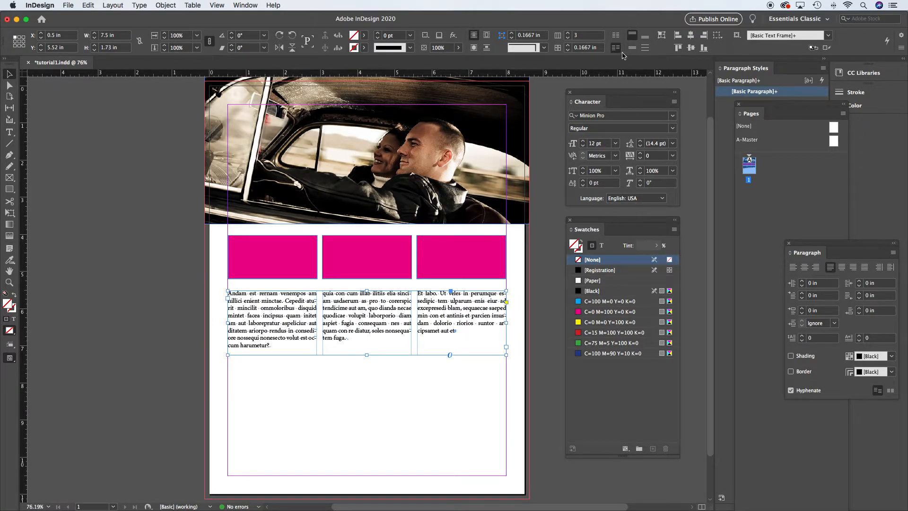
Step: Reopen Text Frame Options for the three-column frame, compare its settings with the columns on the page, and cancel
click(170, 5)
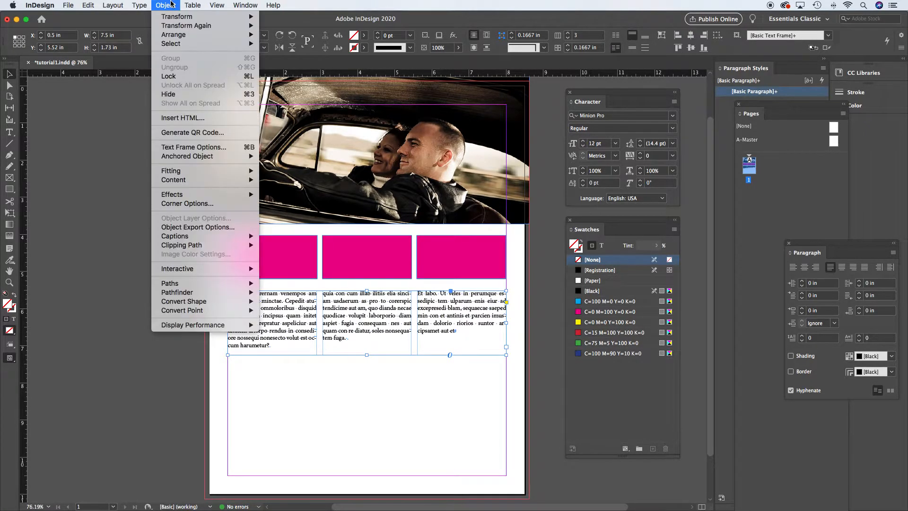
click(198, 148)
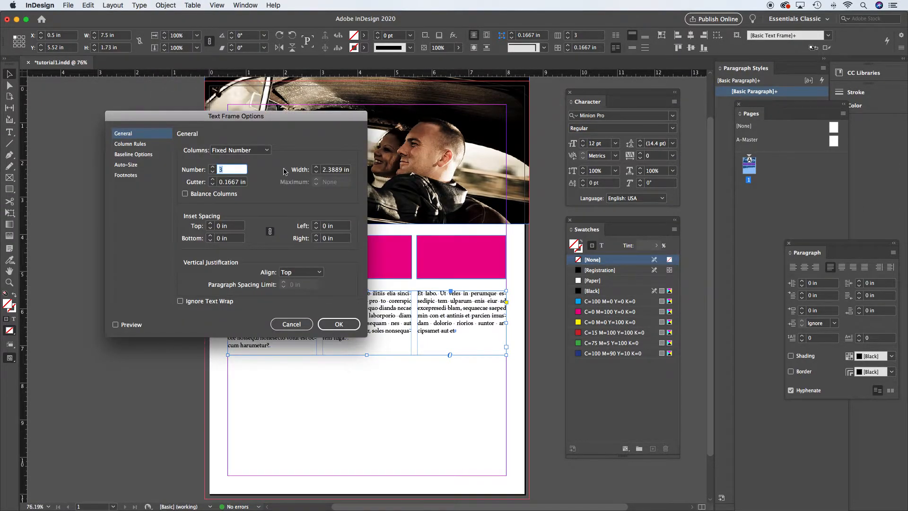
drag(304, 117, 243, 93)
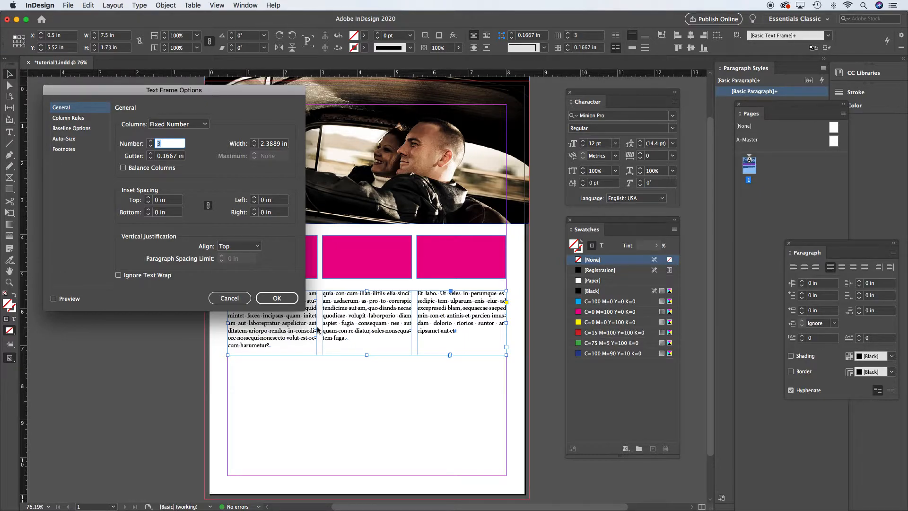
key(Escape)
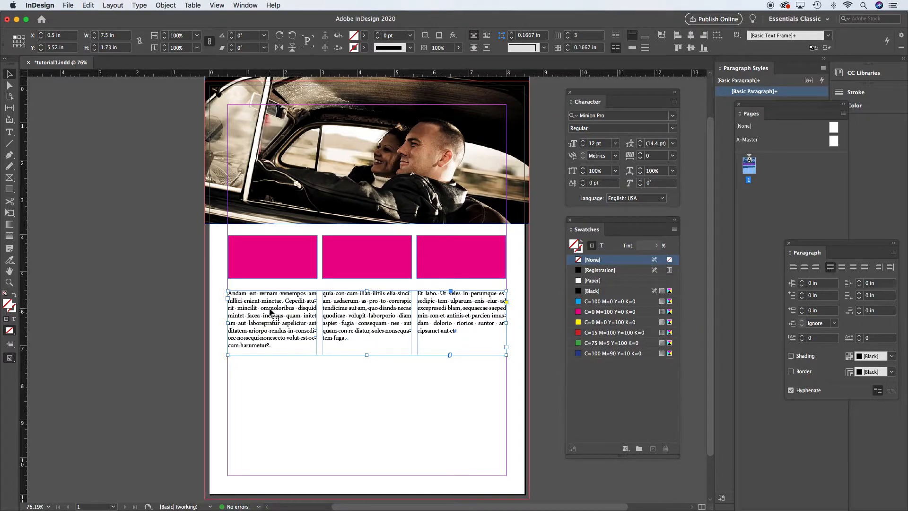
Step: Highlight a passage in the second column and one in the first column, clearing each text selection
double_click(353, 315)
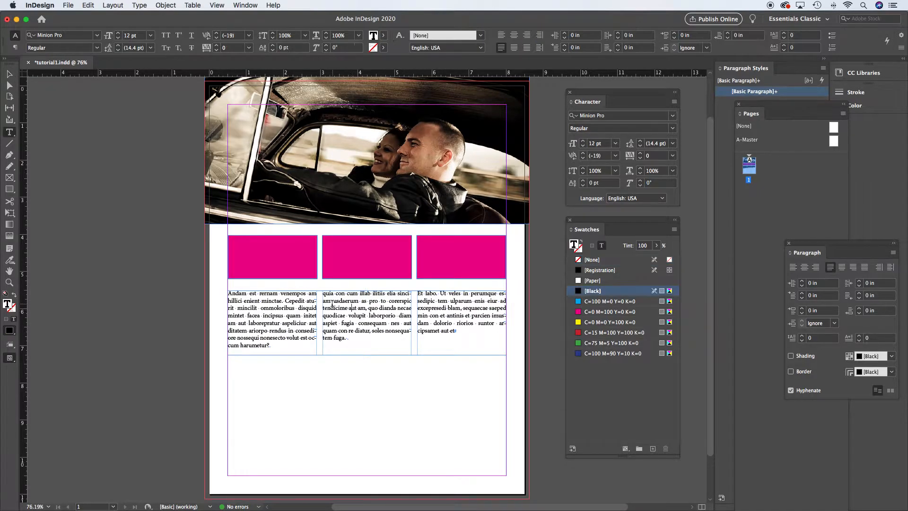
drag(334, 308, 387, 325)
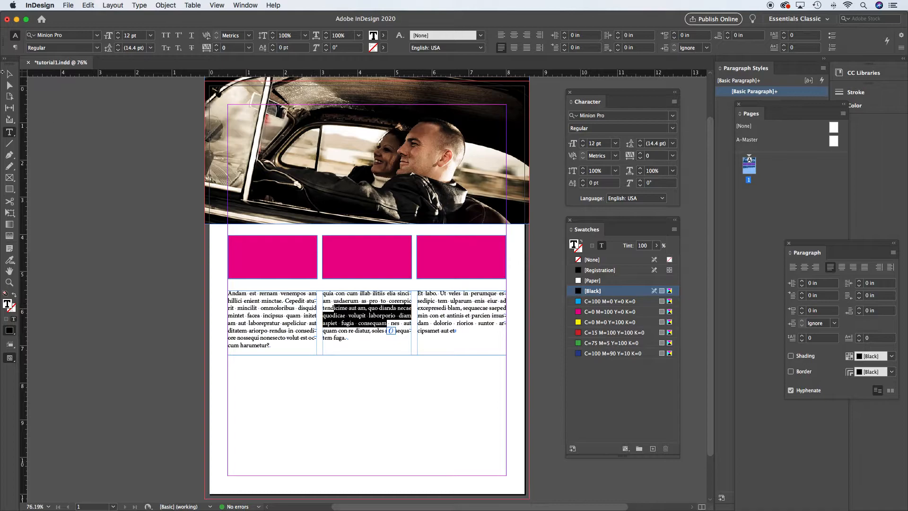
click(9, 74)
click(76, 139)
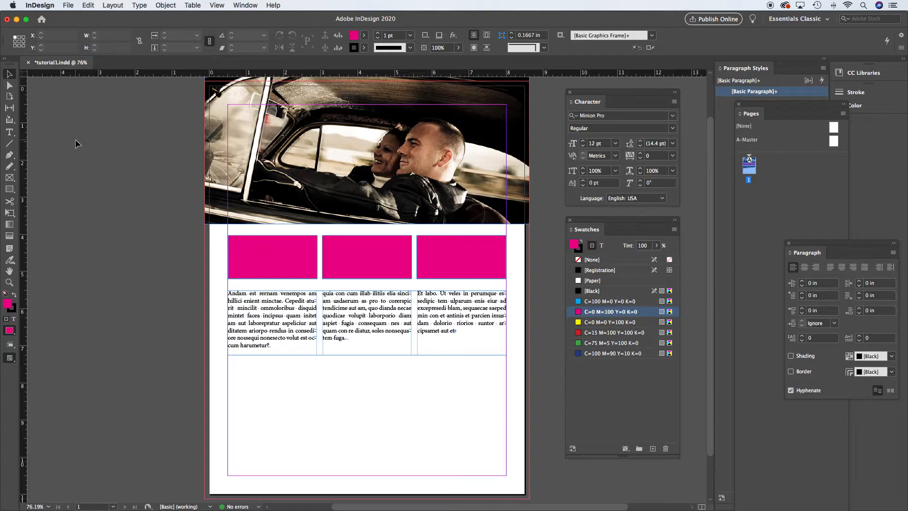
double_click(293, 321)
drag(261, 308, 276, 316)
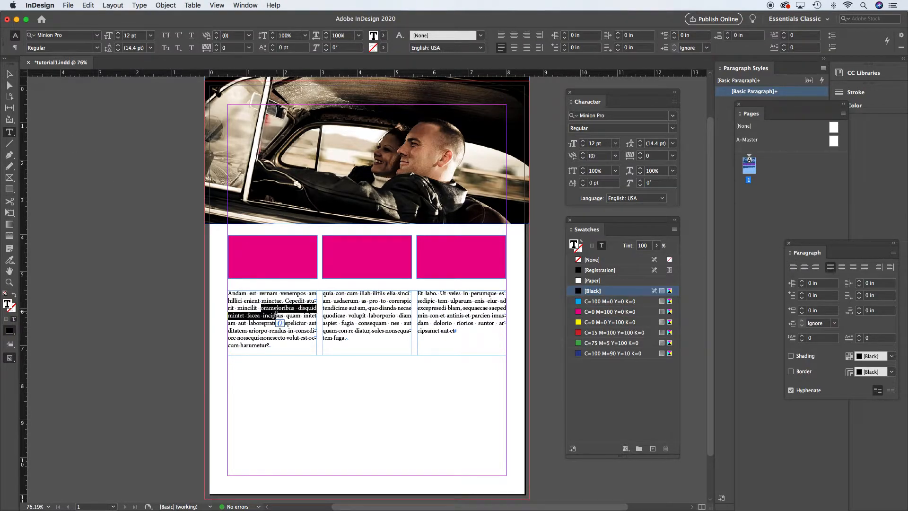
click(282, 308)
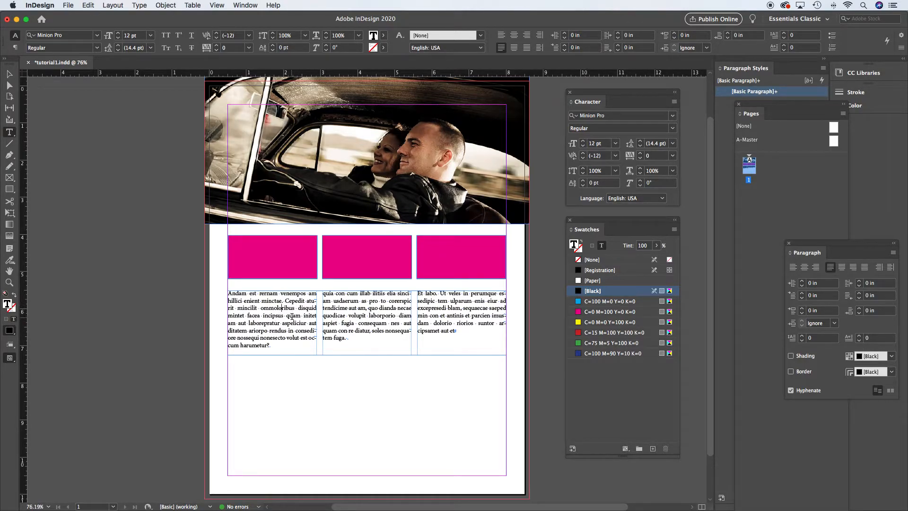
Step: Move the three-column text frame up slightly to a Y position of 5.5 in and deselect it
click(9, 74)
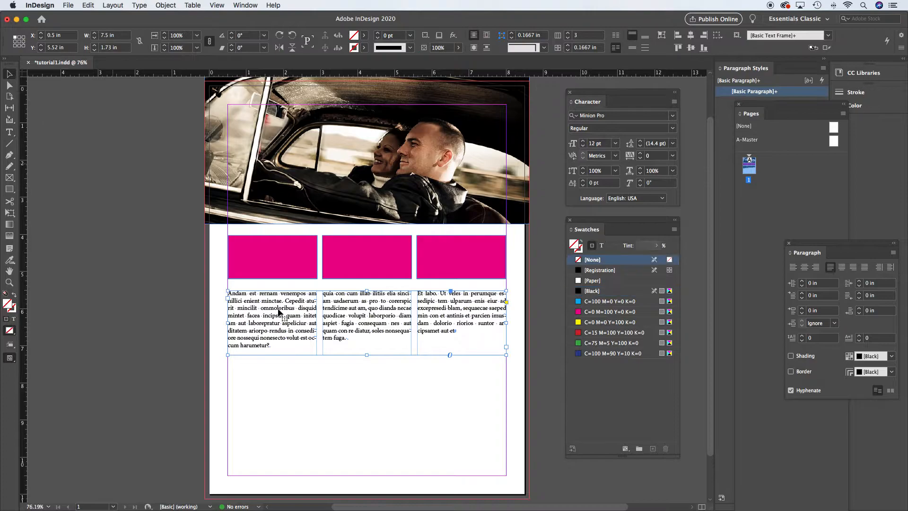
drag(281, 314, 283, 317)
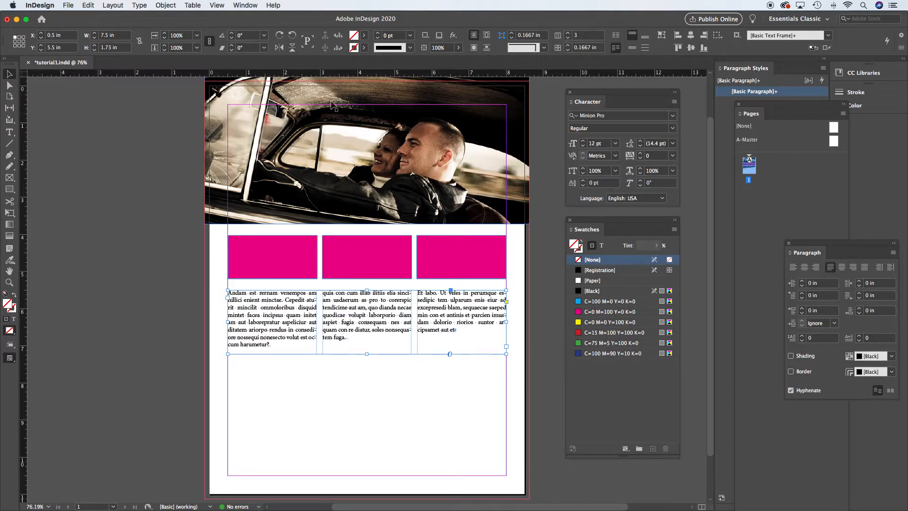
click(122, 244)
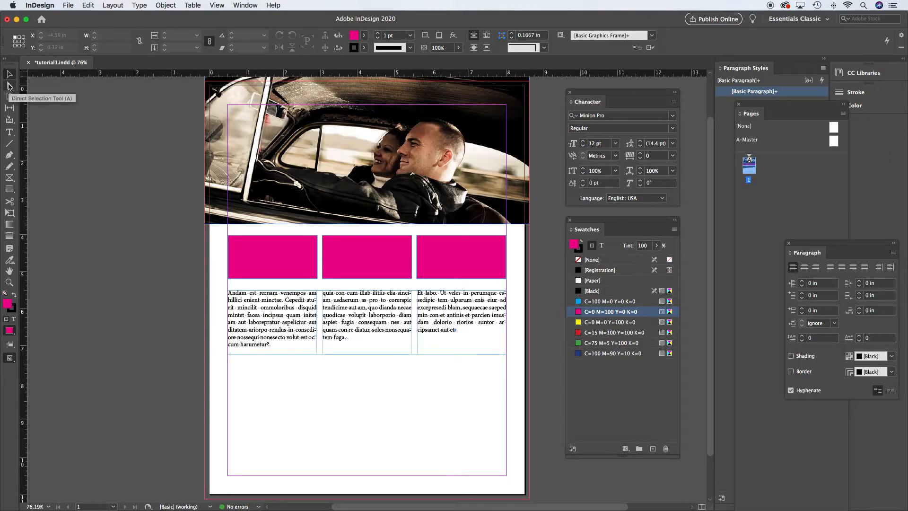
Step: Try slanting the first magenta box by its upper edge with Direct Selection, once rightward and once leftward, undoing each
click(9, 85)
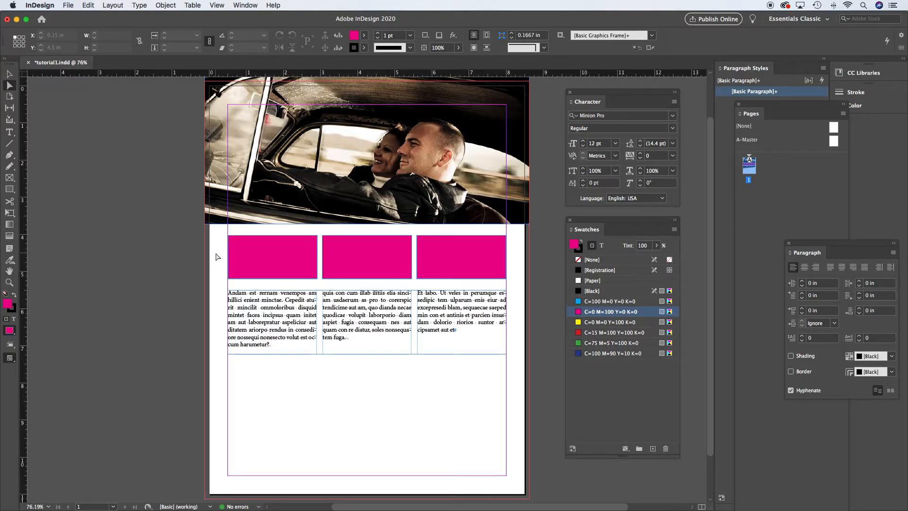
click(239, 232)
drag(240, 232, 265, 226)
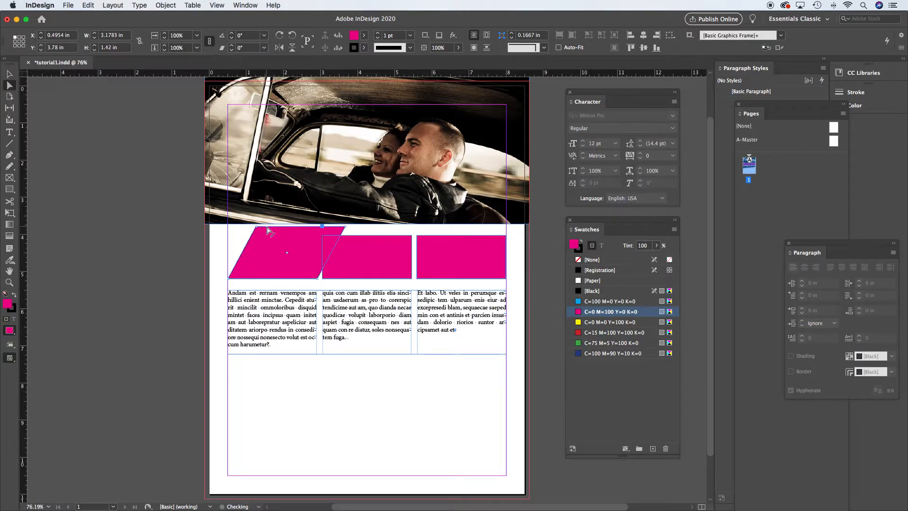
key(super+z)
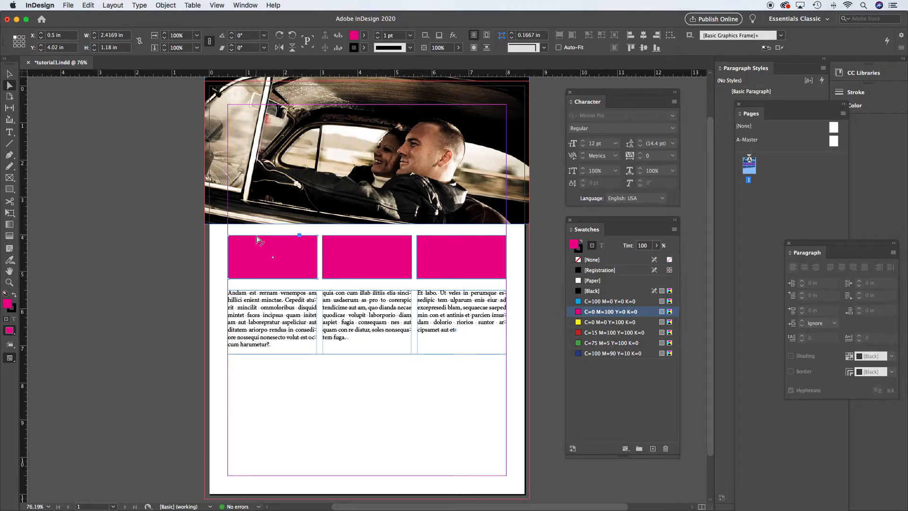
drag(256, 237, 243, 231)
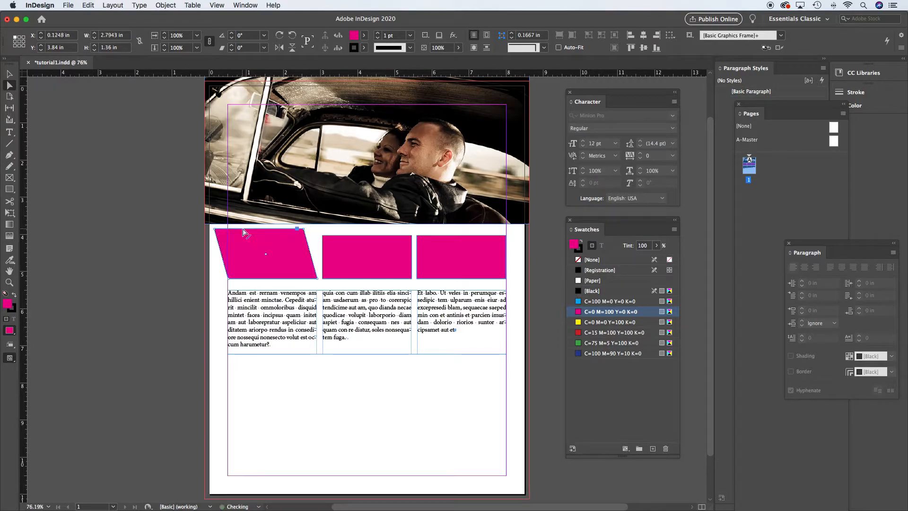
key(super+z)
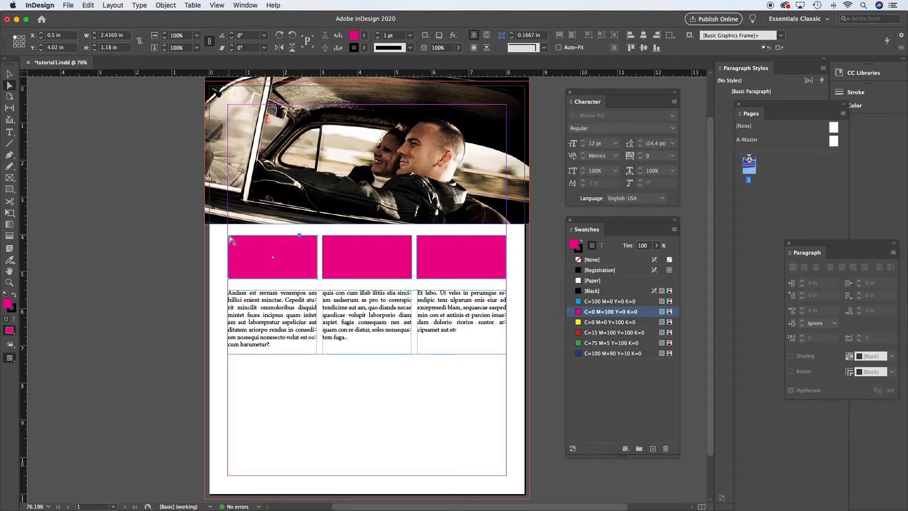
Step: Try pulling the first magenta box's upper-left corner point up over the photo, undo it, and deselect the box
drag(229, 236, 289, 179)
key(cmd+z)
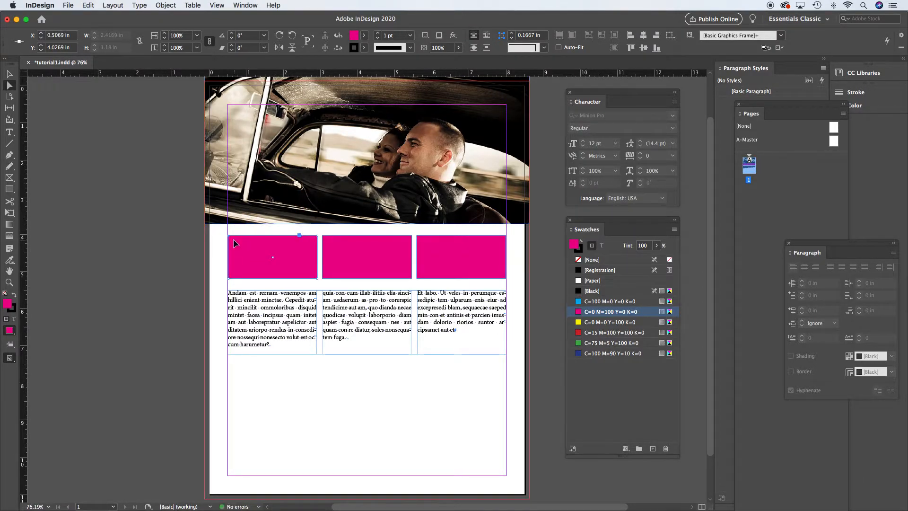
click(230, 236)
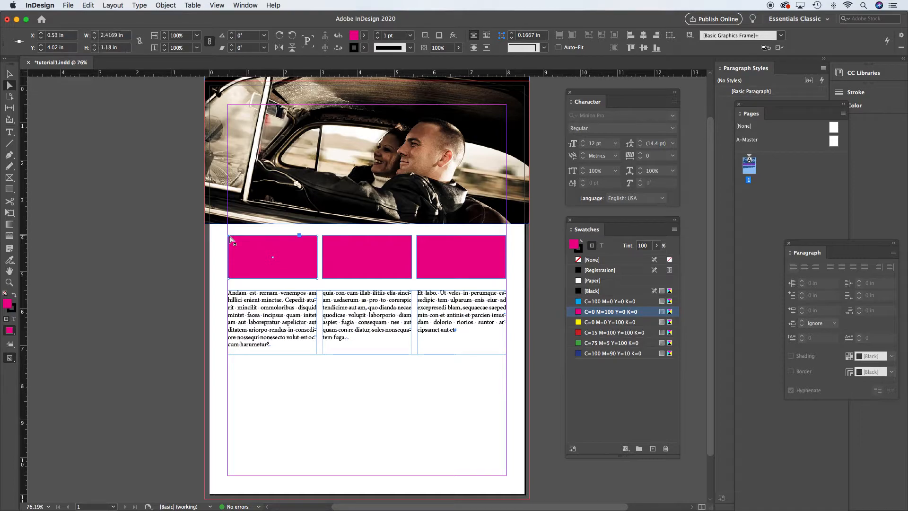
mouse_move(230, 237)
mouse_down()
mouse_move(284, 240)
mouse_move(275, 193)
mouse_move(291, 235)
mouse_move(229, 239)
mouse_up()
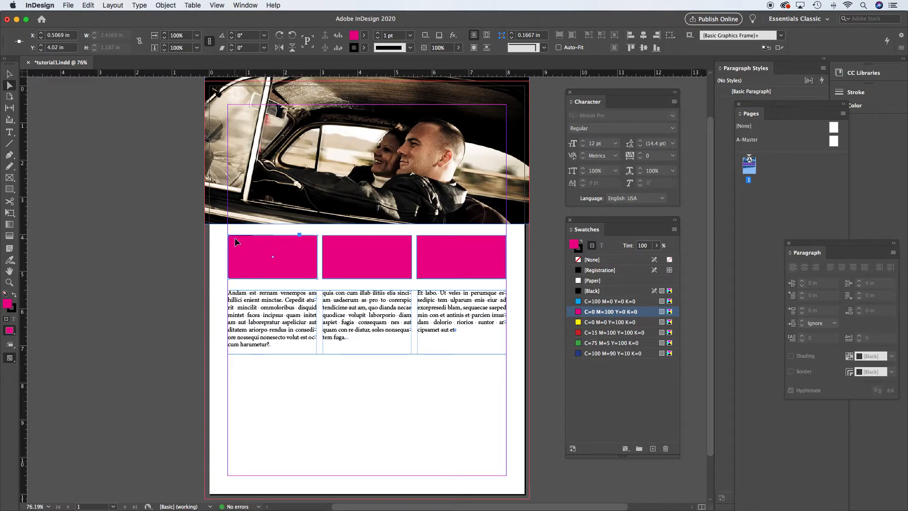
drag(229, 235, 229, 158)
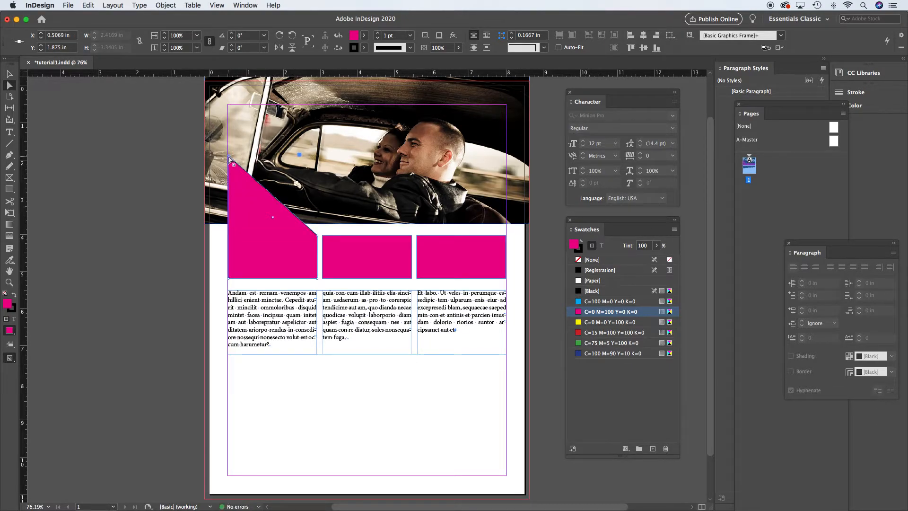
key(super+z)
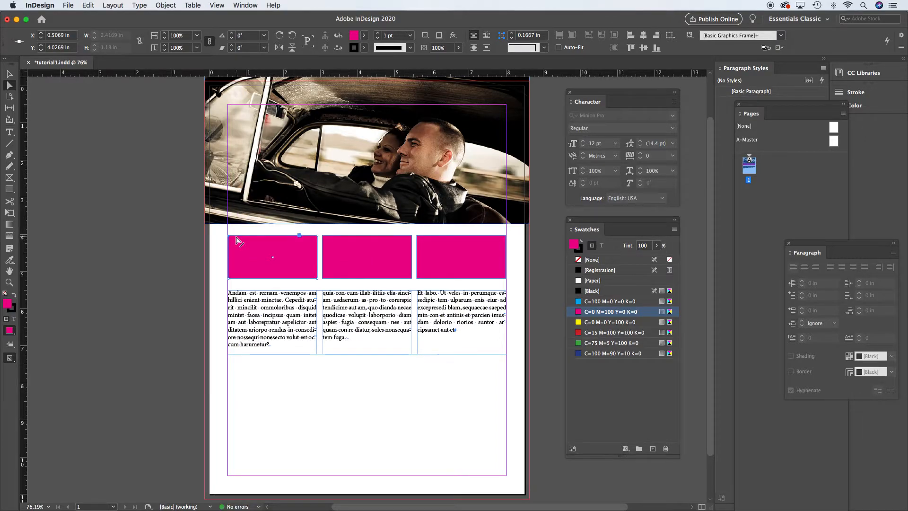
click(156, 217)
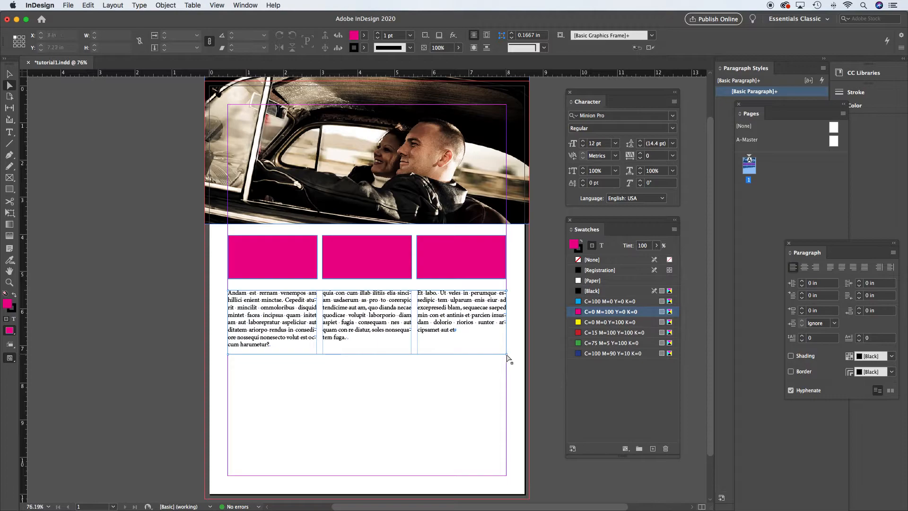
Step: Try tapering the three-column text frame by moving both lower corner points inward, and undo the reshaping
drag(508, 355, 442, 354)
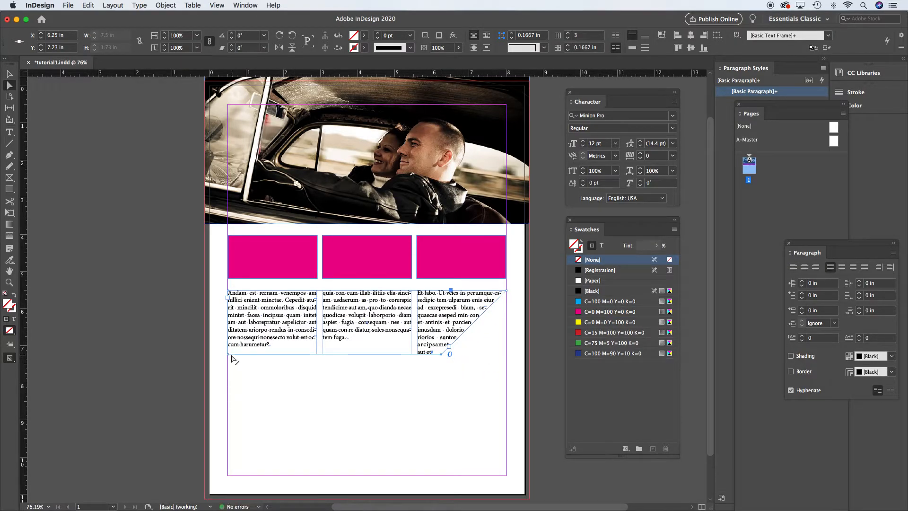
drag(227, 356, 298, 358)
click(152, 319)
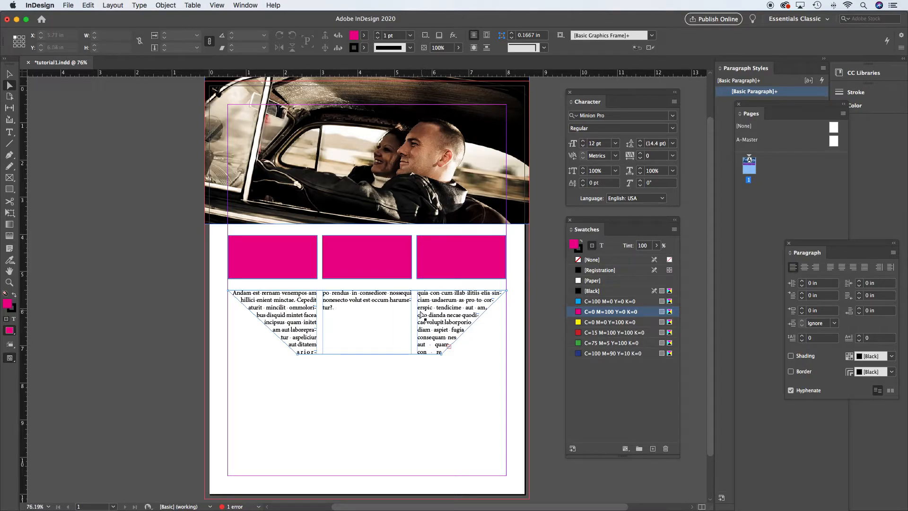
key(super+z)
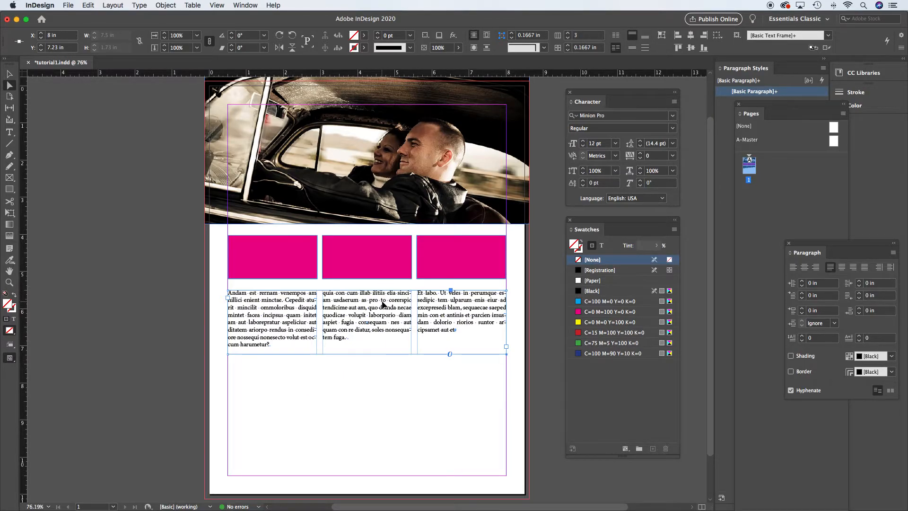
Step: Reduce the text frame beneath the magenta boxes to 1 column
click(569, 38)
click(568, 38)
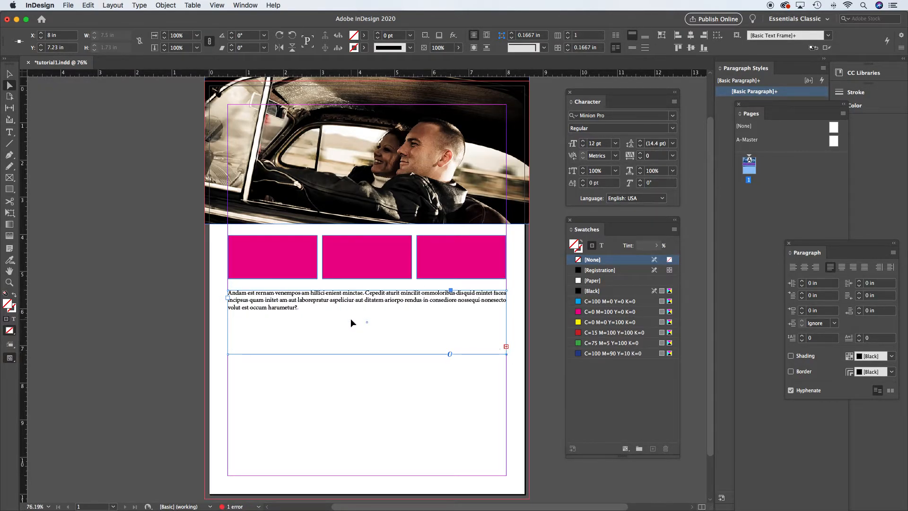
Step: Try to fill the single-column text frame with placeholder text, first with the frame selected and again with all its text selected
click(141, 6)
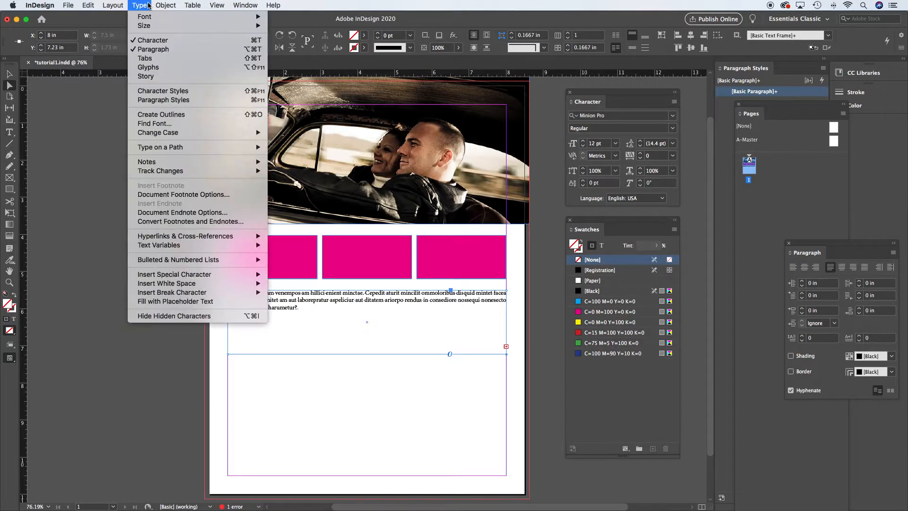
click(173, 303)
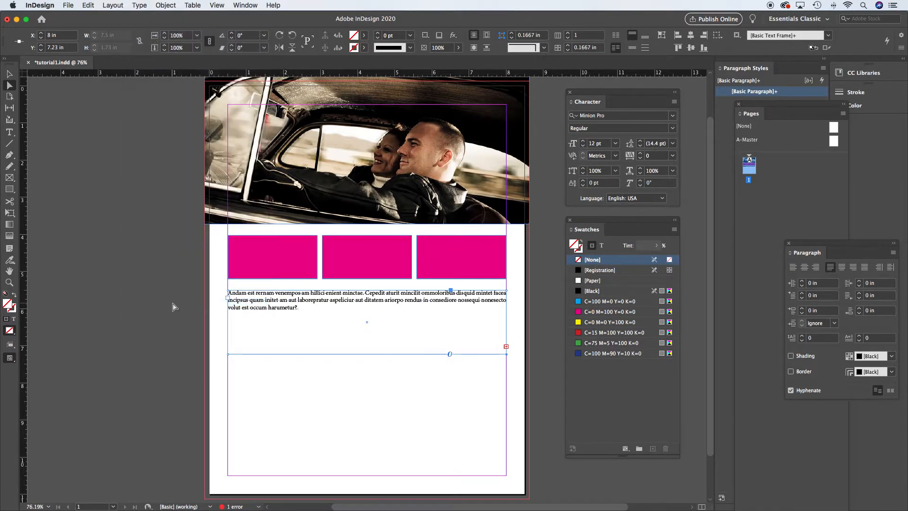
double_click(305, 310)
key(super+a)
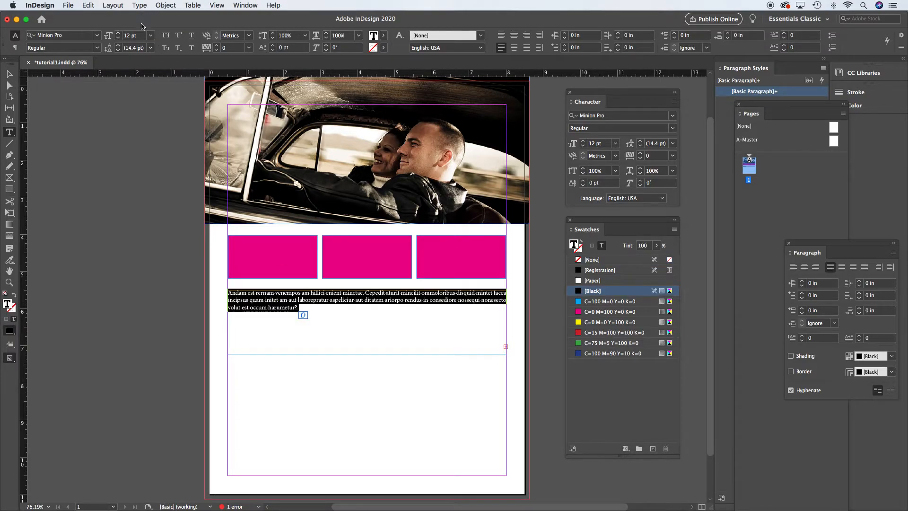
click(139, 5)
click(184, 303)
key(Escape)
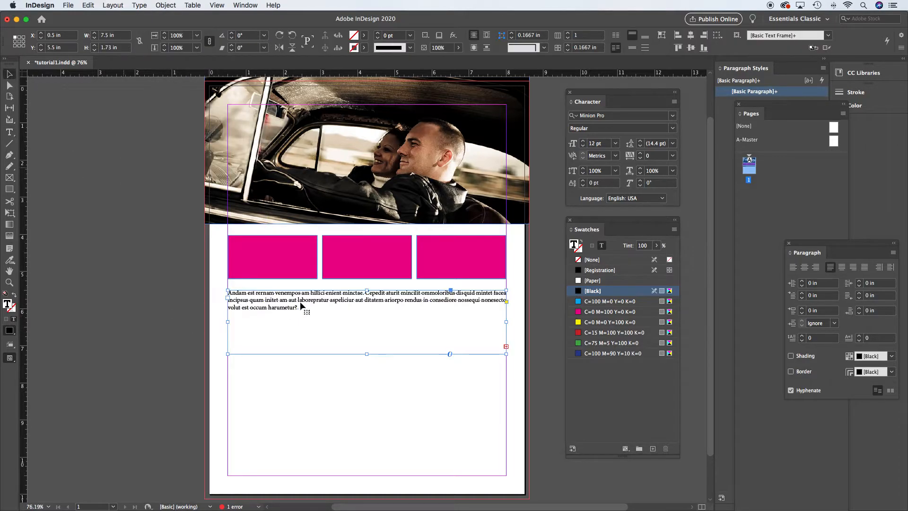
Step: Resize the text frame to about 6.41 by 4.36 in and remove the breaks within its text so it runs on continuously
drag(506, 354, 466, 451)
double_click(384, 319)
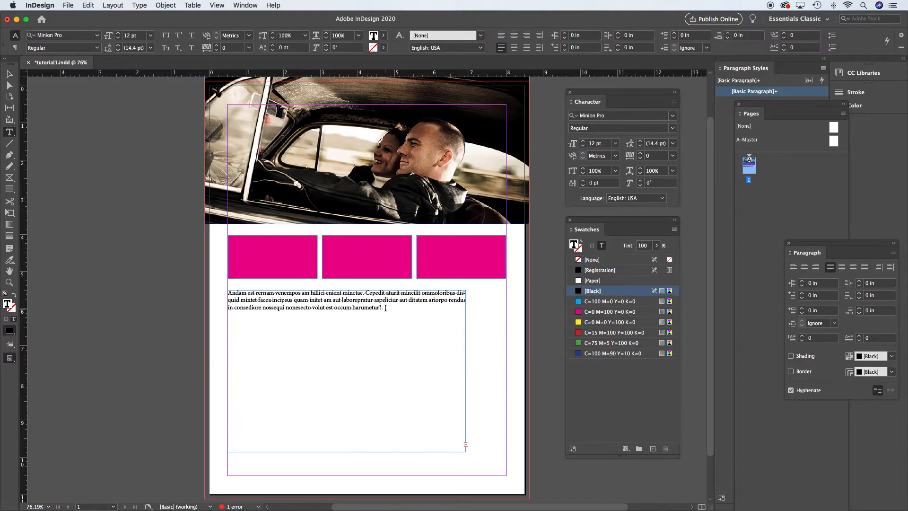
text(quia con cum illab ilitiis elia sinciam usdaerum as pro to corerspic tendicime aut am, quo dianda necae quodicae volupit laborporio diam aspiet fugia consequam nes aut quam con re diatur, soles nonsequatem fuga.)
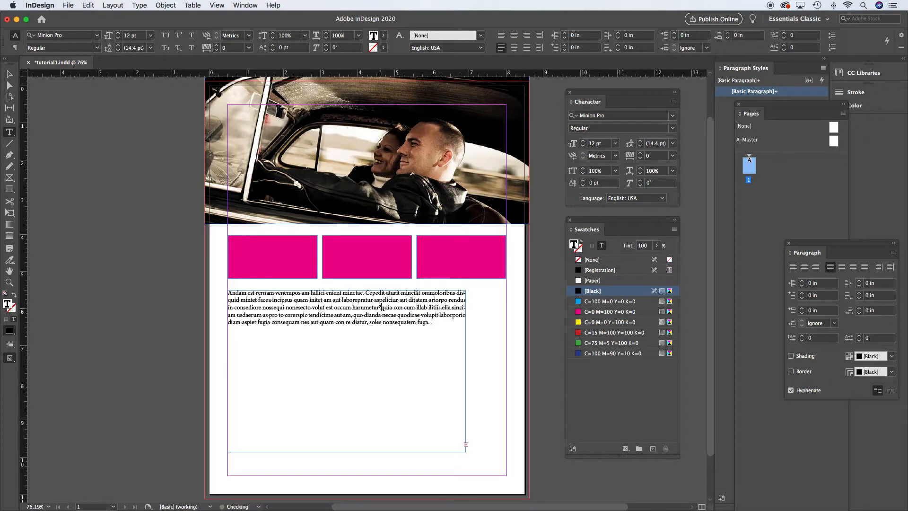
click(431, 322)
key(super+v)
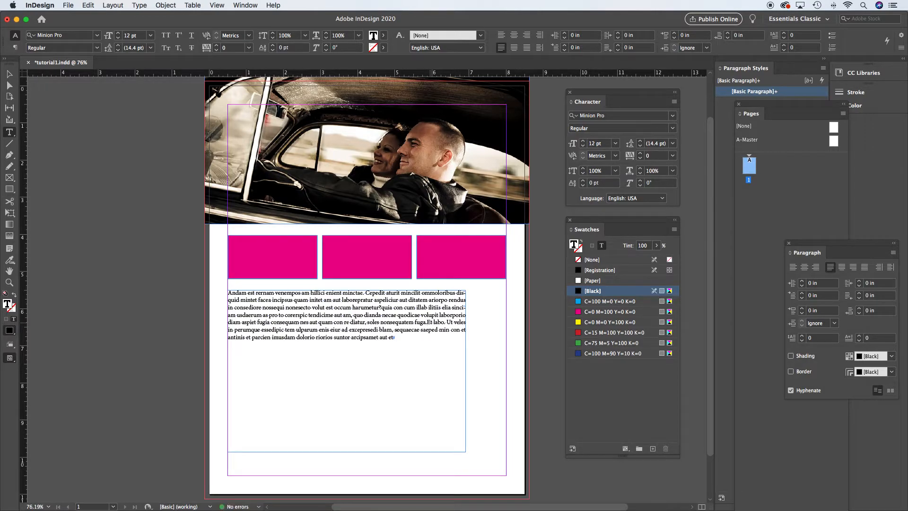
Step: Fill the remaining space in the text frame with placeholder text
click(418, 338)
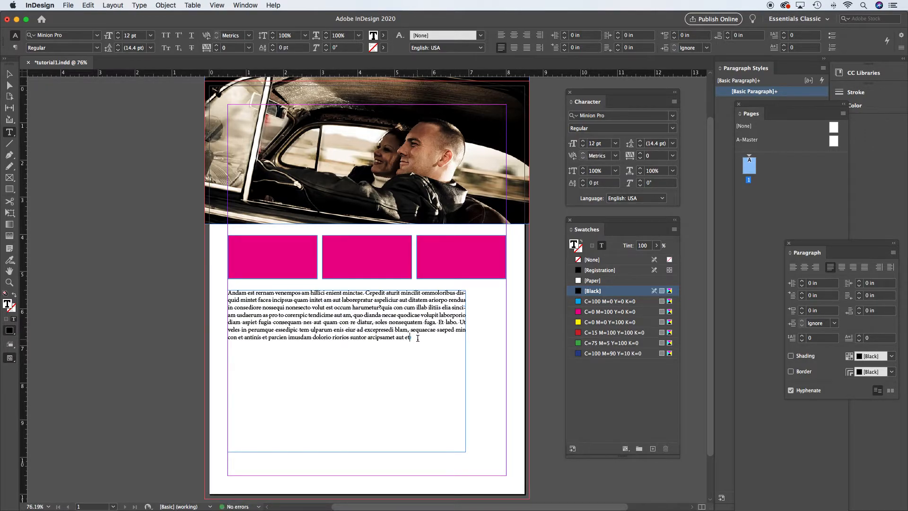
key(super+a)
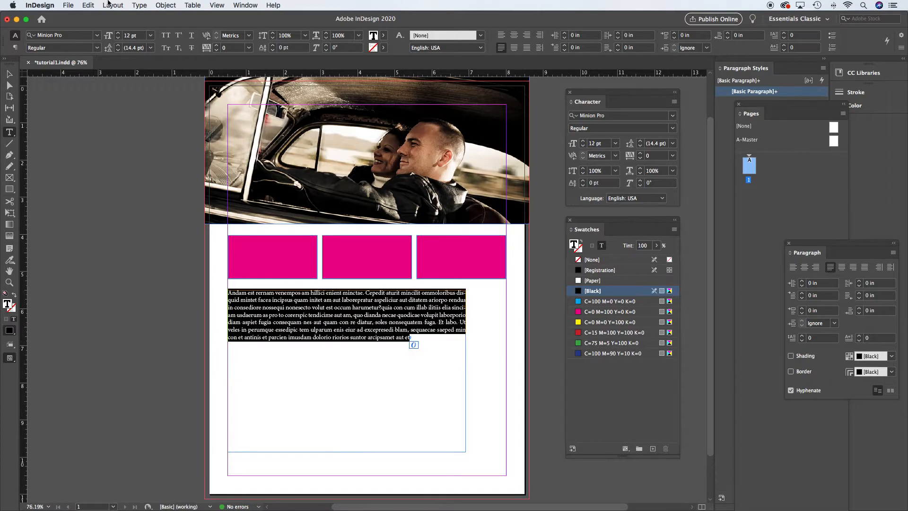
click(140, 6)
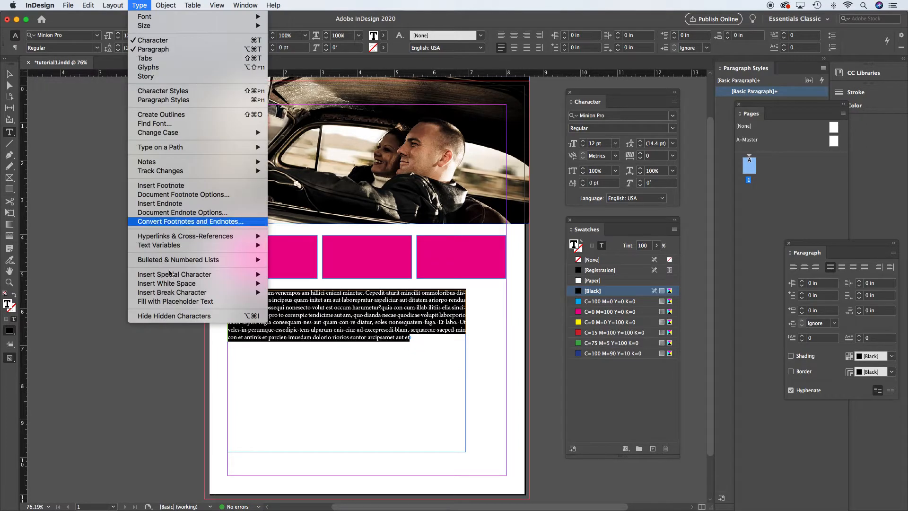
click(179, 303)
Step: Move the text frame onto the pasteboard left of the page and delete the three magenta boxes
click(9, 74)
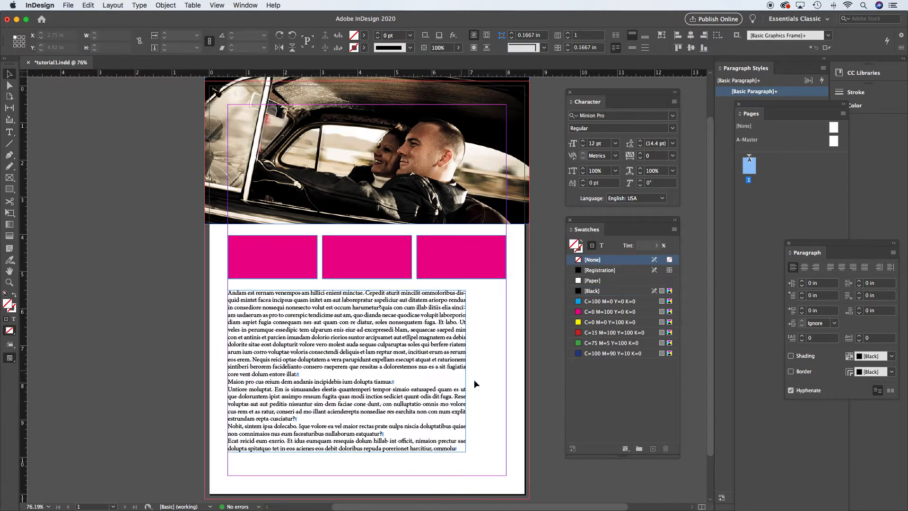
drag(451, 356, 178, 356)
drag(211, 247, 507, 275)
key(Delete)
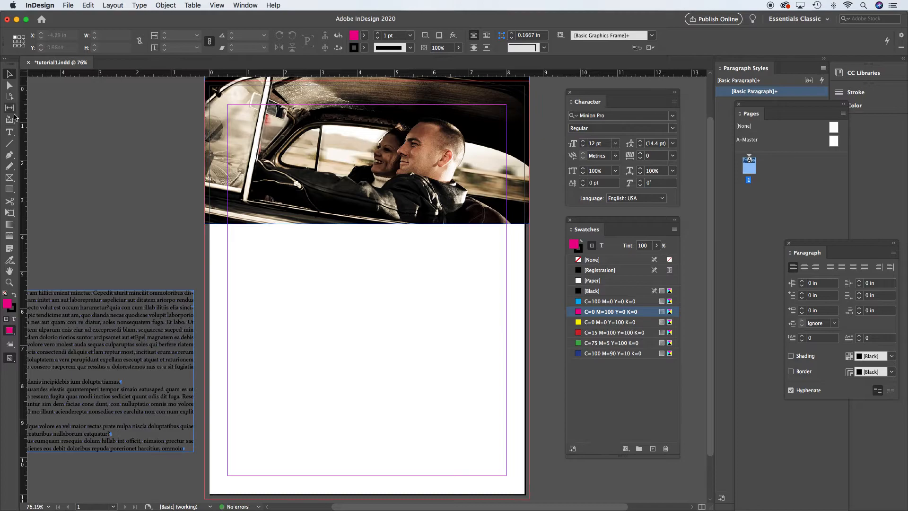
Step: Draw a rectangle about 5 by 7.43 in from the photo's lower-right corner down to the bottom bleed and fill it with cyan (C=100 M=0 Y=0 K=0)
click(9, 190)
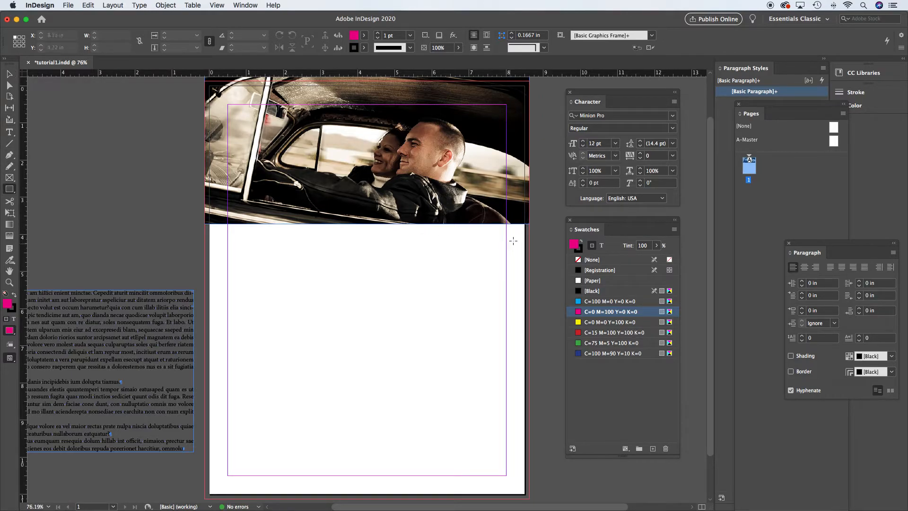
drag(529, 223, 345, 498)
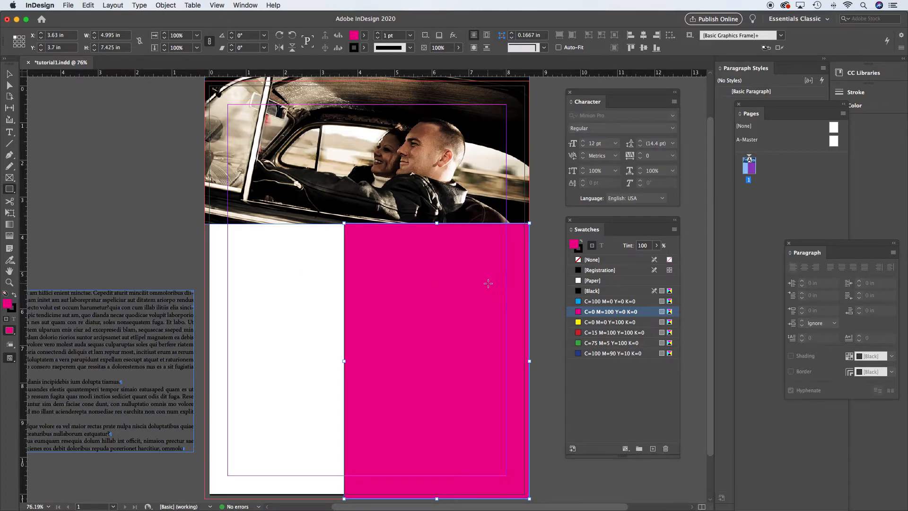
click(603, 302)
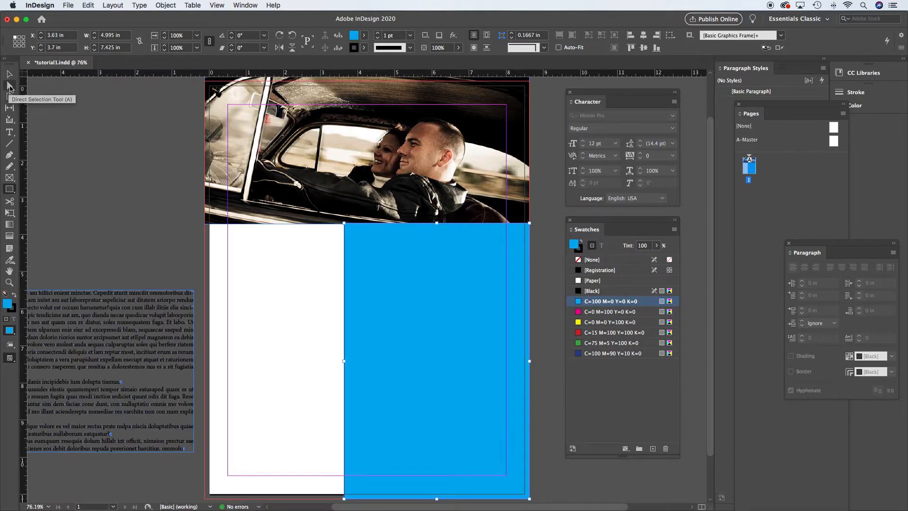
Step: Try to pull the cyan rectangle's lower-left corner point inward with Direct Selection, and undo the change
click(9, 87)
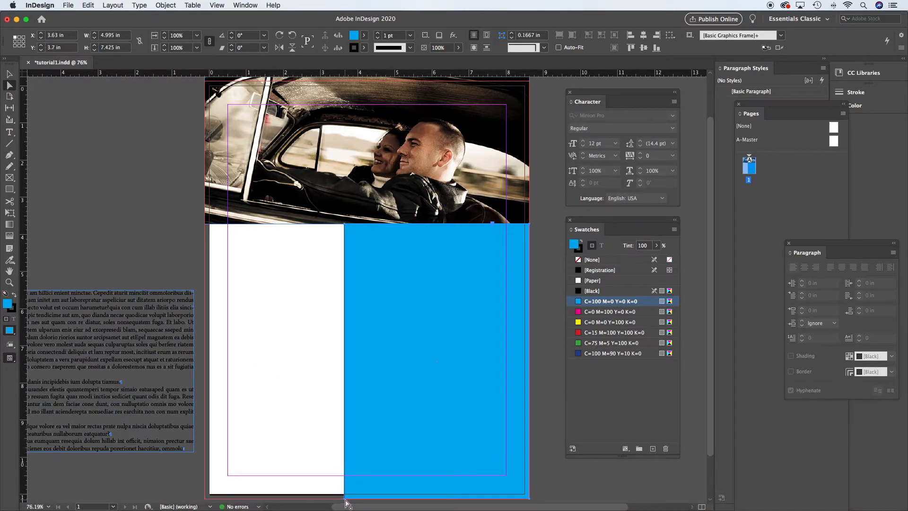
drag(345, 500, 399, 500)
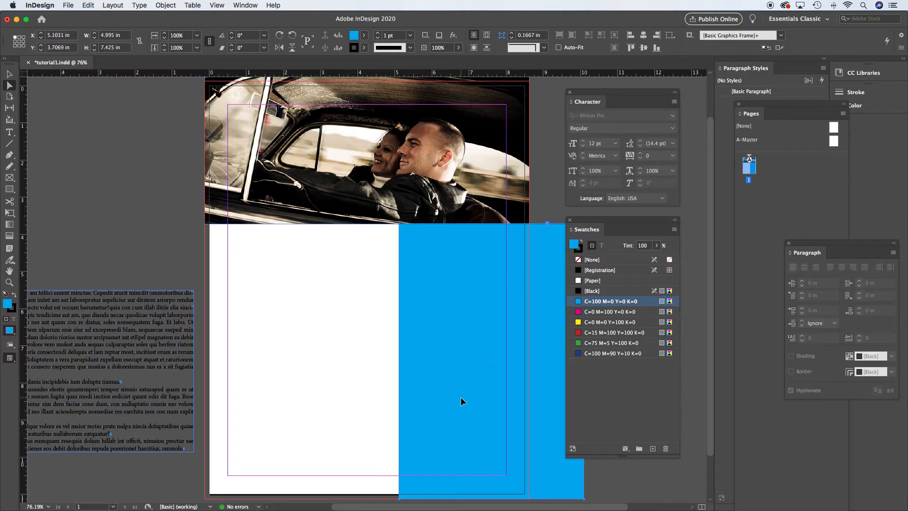
key(super+z)
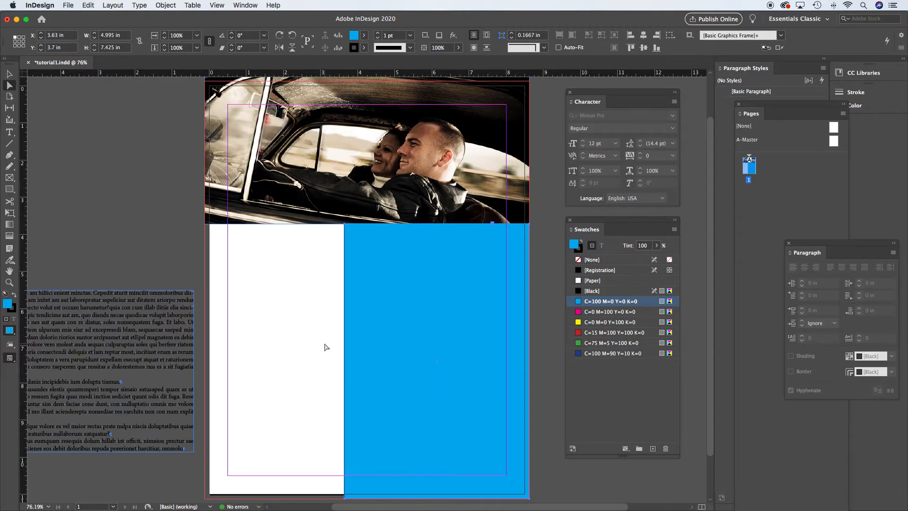
Step: Deselect the cyan rectangle and move only its lower-left corner point right to about X 6.45 in, slanting the left edge
click(9, 87)
click(165, 234)
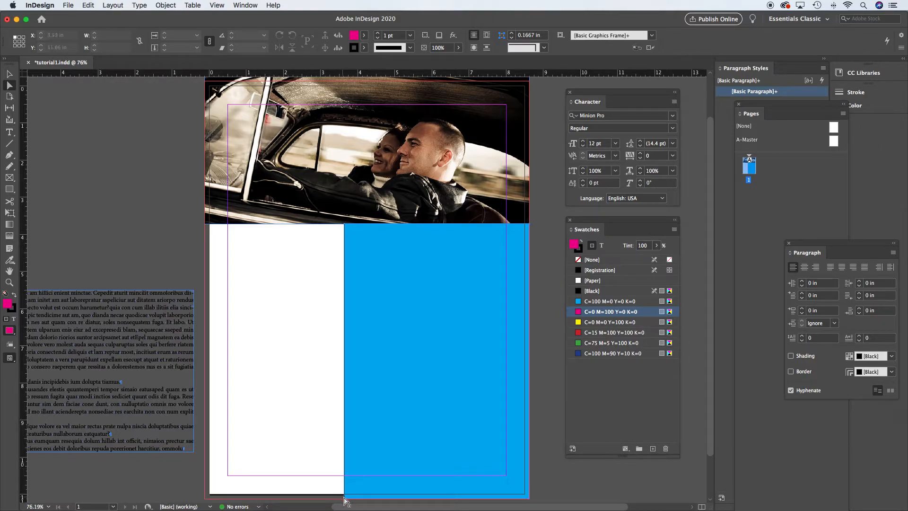
drag(345, 498, 449, 501)
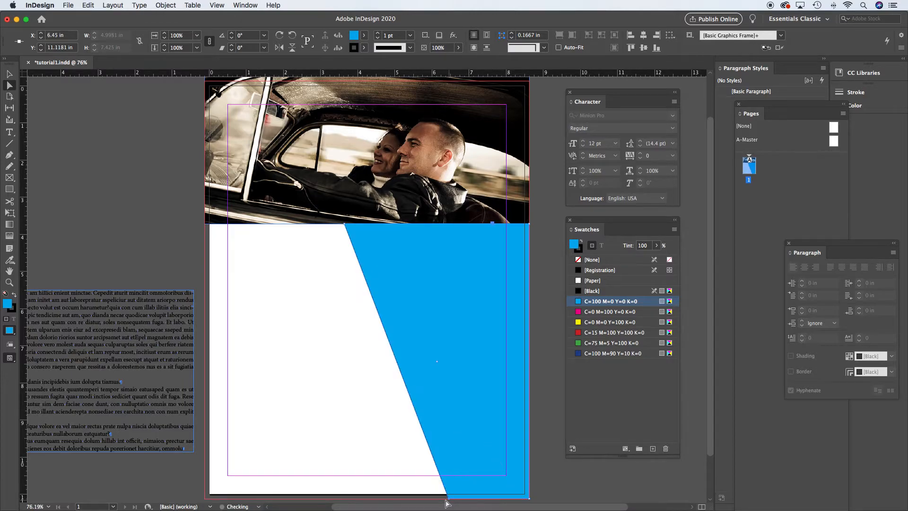
Step: Move the text frame from the pasteboard back onto the page at about X 0.5 in, Y 4.08 in, beneath the photo
click(9, 75)
click(156, 315)
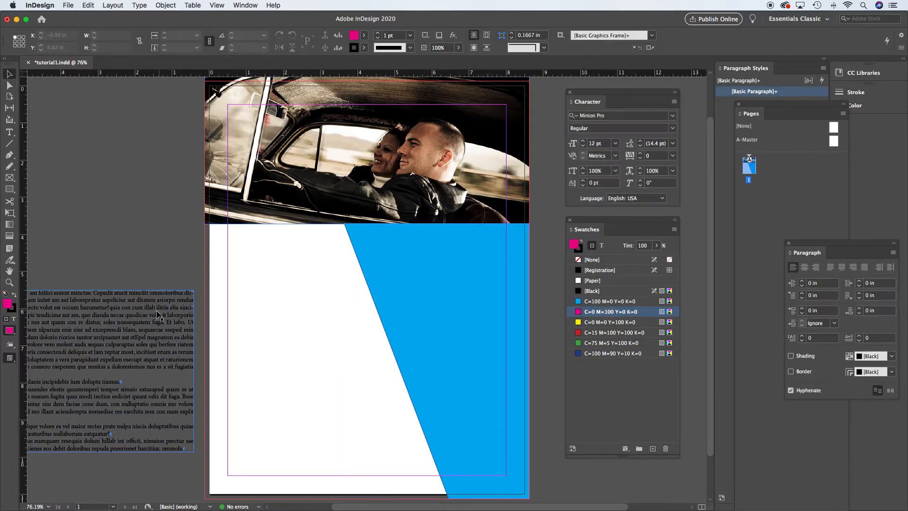
drag(174, 304, 422, 254)
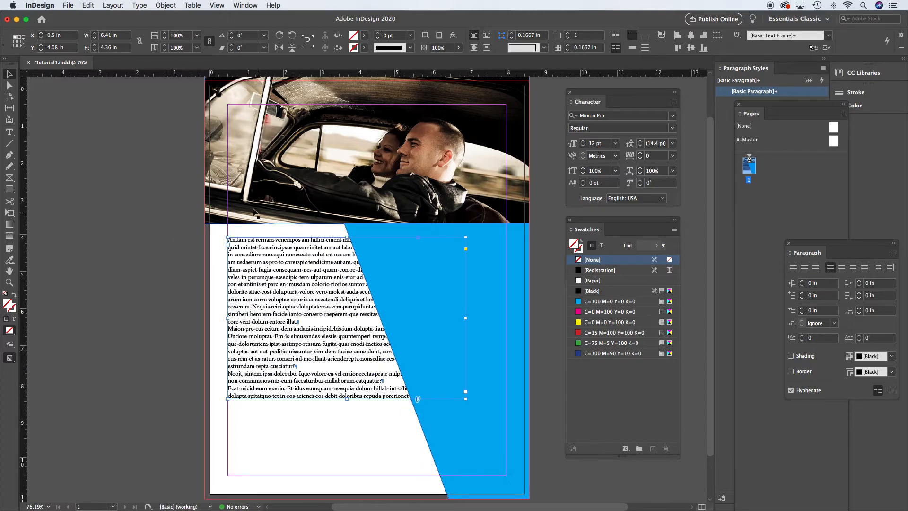
Step: Bring the text frame to the front, above the cyan shape
right_click(319, 264)
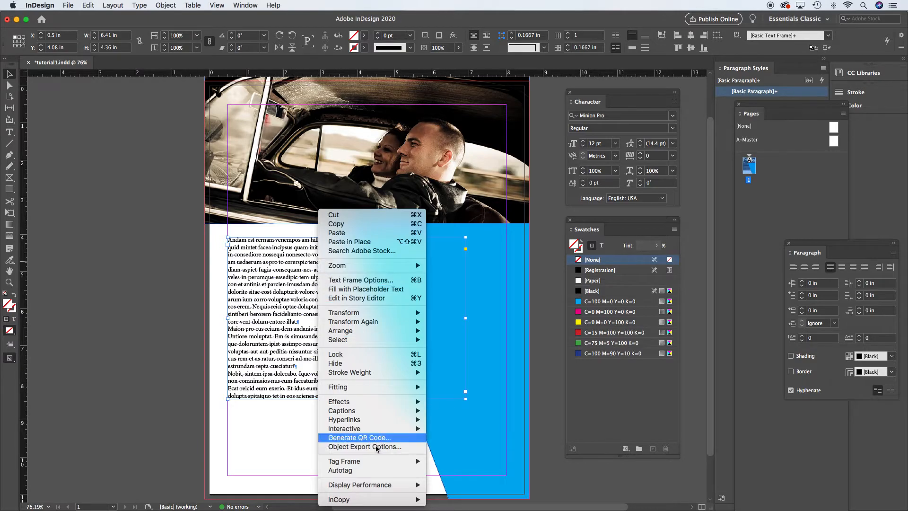
mouse_move(376, 390)
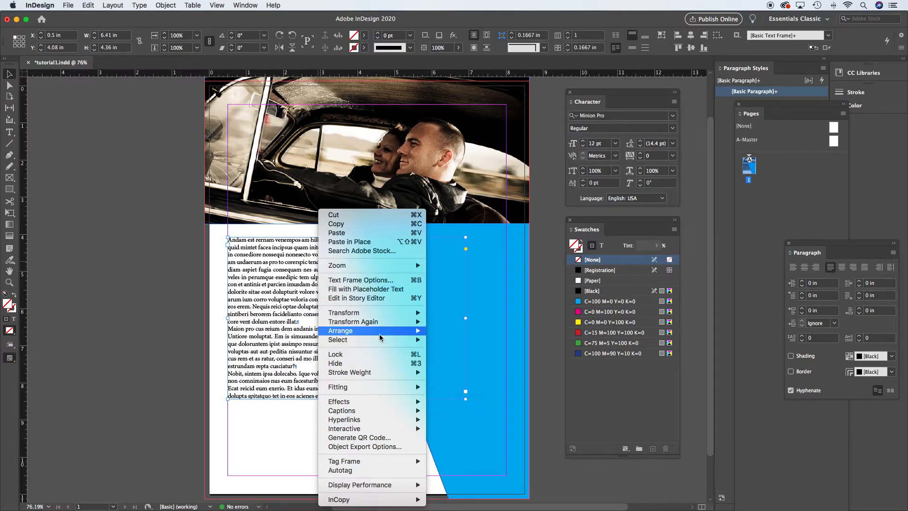
mouse_move(382, 335)
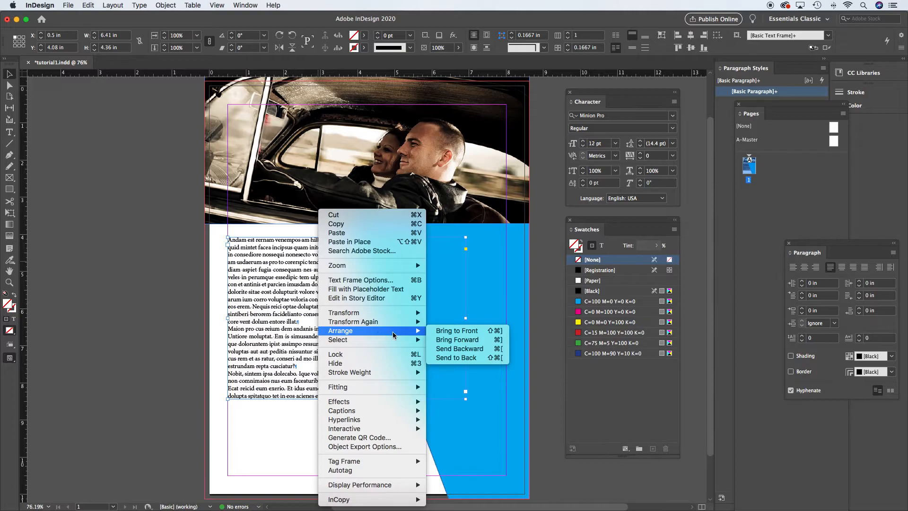
click(467, 331)
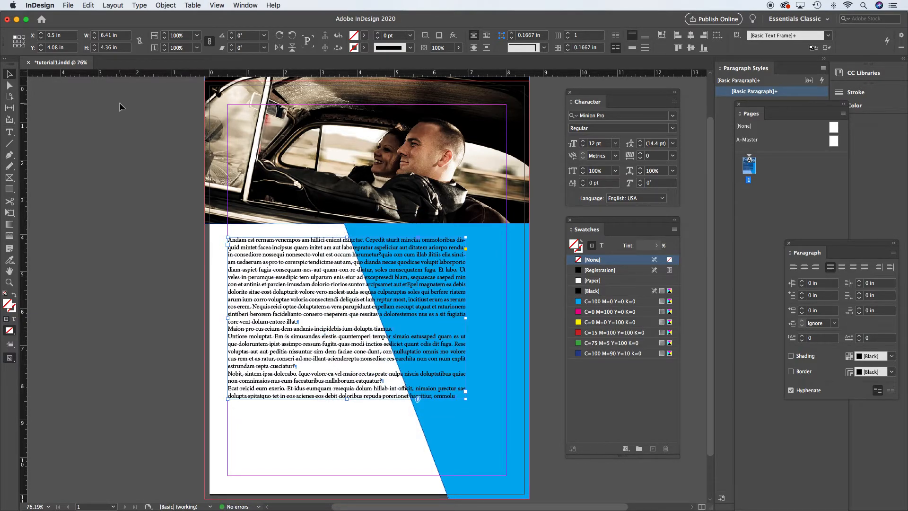
Step: Slant the text frame's right edge along the cyan shape by moving its upper-right point to about X 3.63 in and lower-right to 5.29 in; deselect
click(9, 85)
click(156, 169)
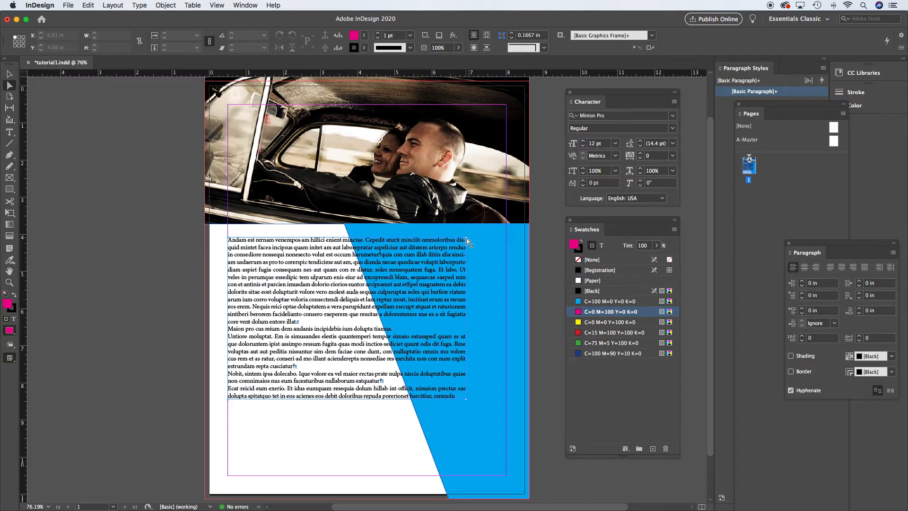
drag(468, 241, 346, 238)
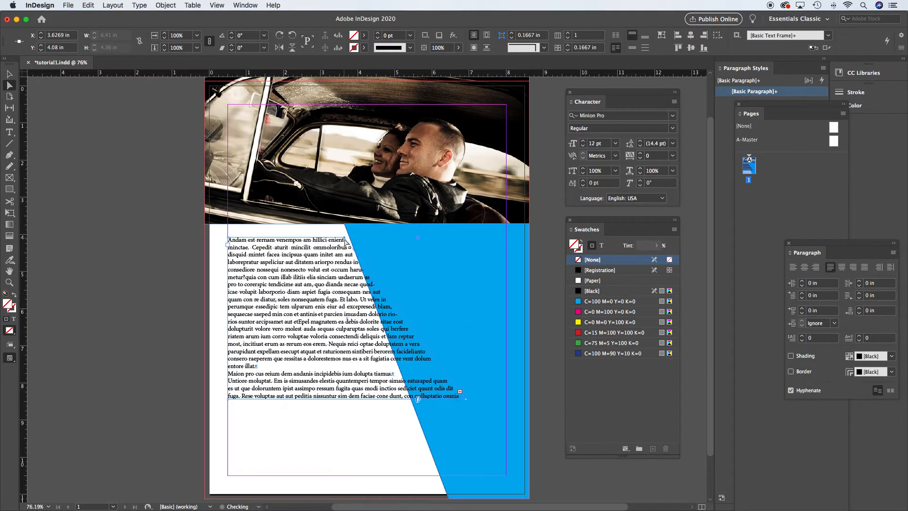
drag(467, 402, 405, 401)
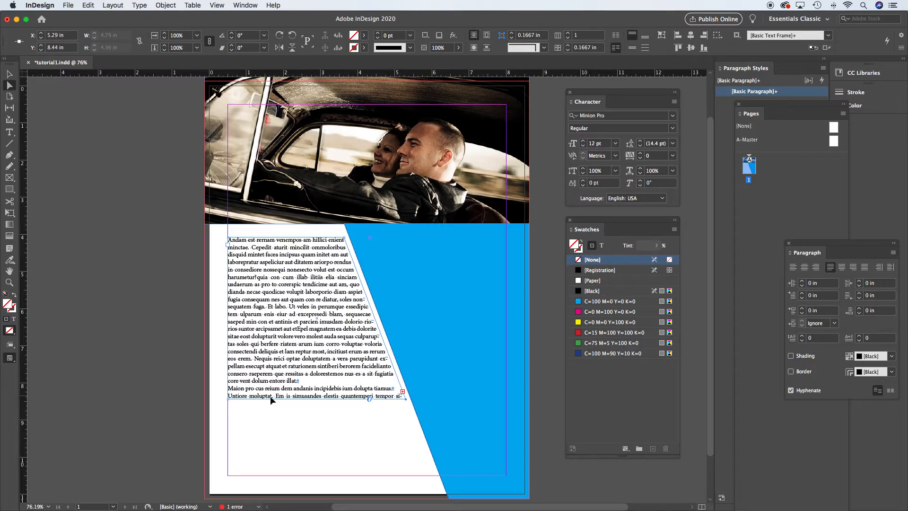
click(9, 73)
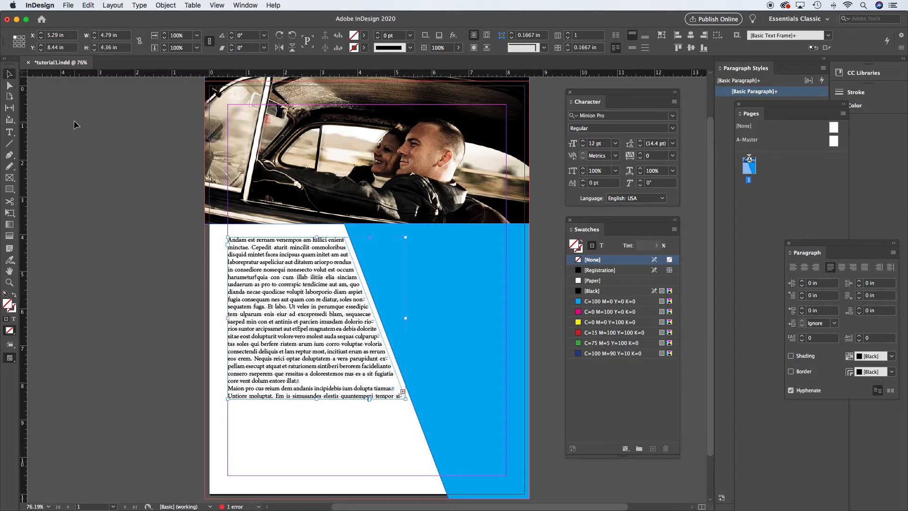
click(81, 142)
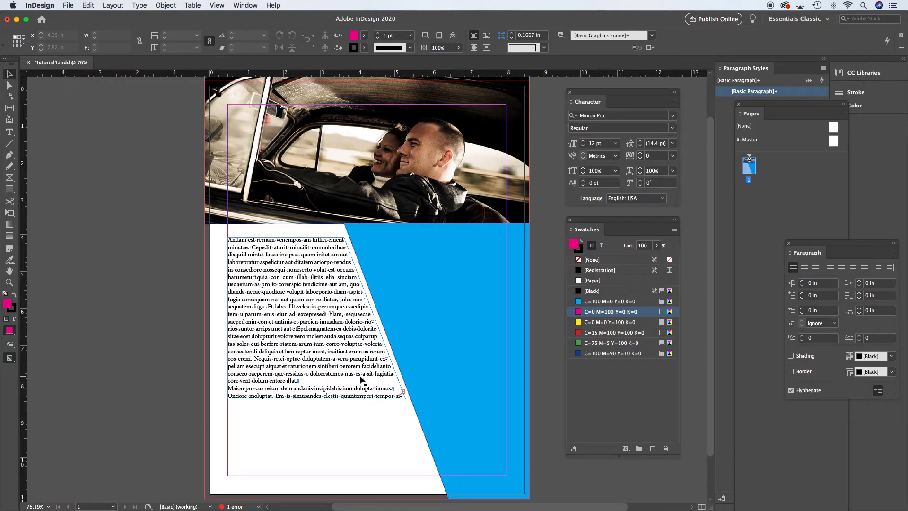
Step: Examine the document's preflight errors, expanding the text category and its overset text entry
double_click(236, 506)
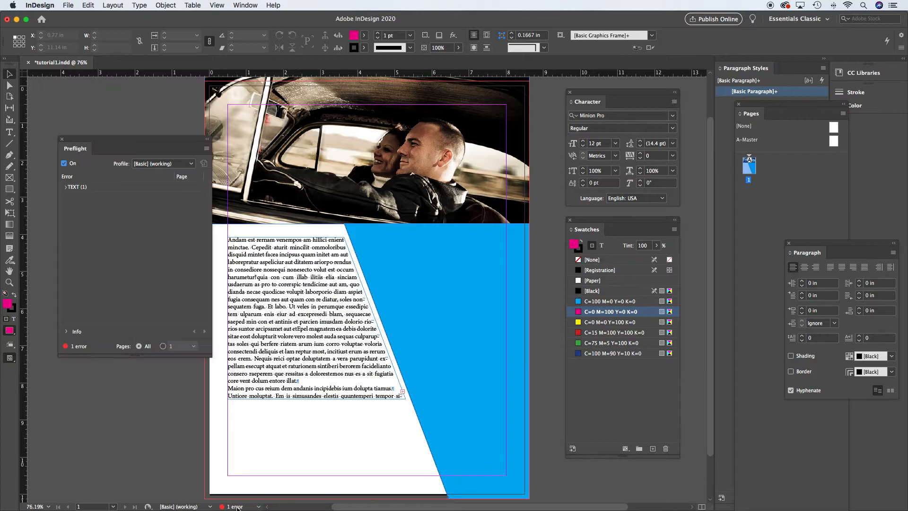
click(74, 188)
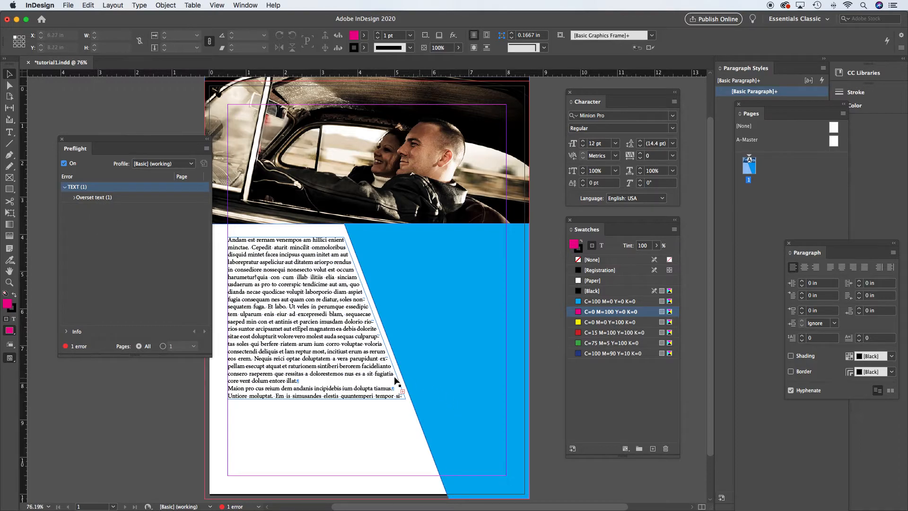
click(98, 199)
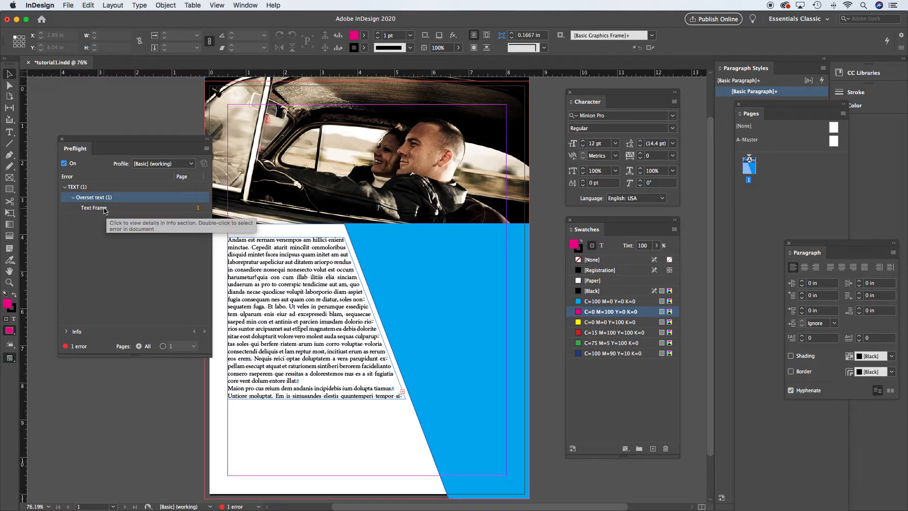
Step: Go to the overset text frame from the preflight error and extend its lower edge to the bottom margin, making it about 6.42 in high
double_click(105, 209)
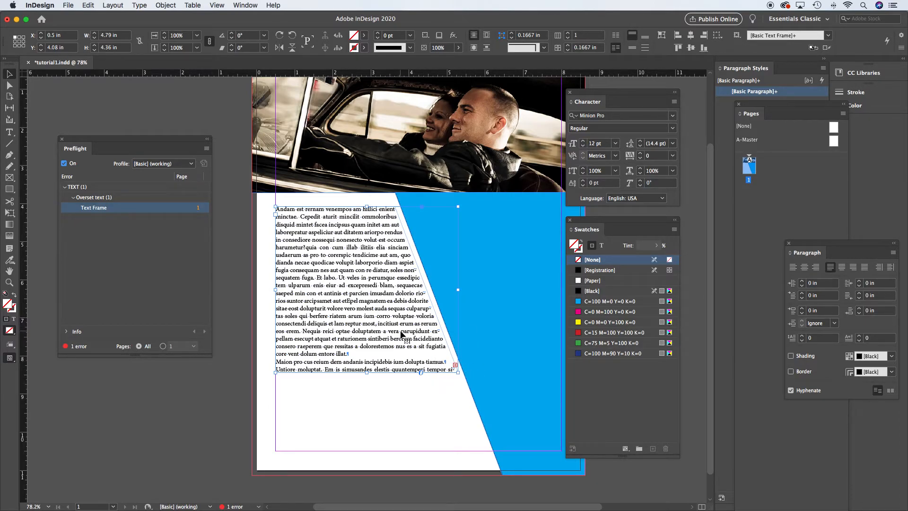
drag(367, 373, 367, 451)
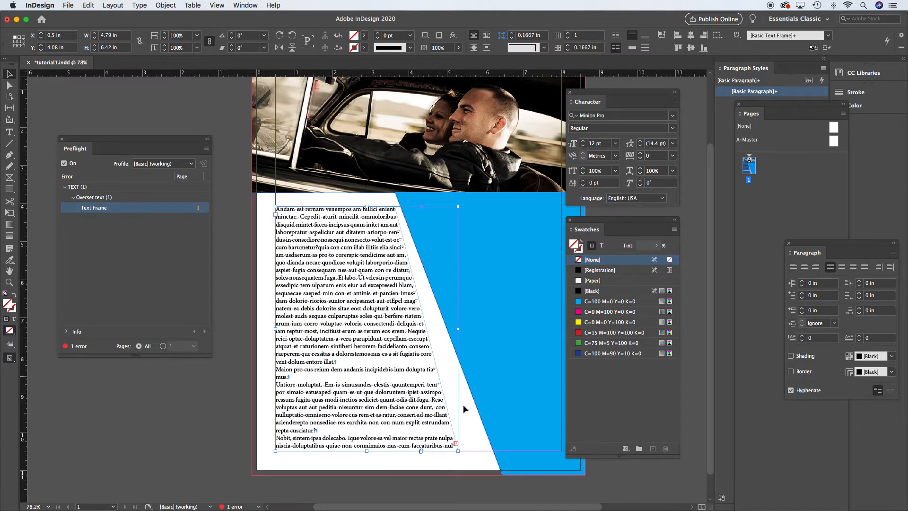
Step: Delete the visible text following "repta cusciatur?" through the last line of the slanted text frame
double_click(426, 447)
drag(319, 430, 486, 461)
key(BackSpace)
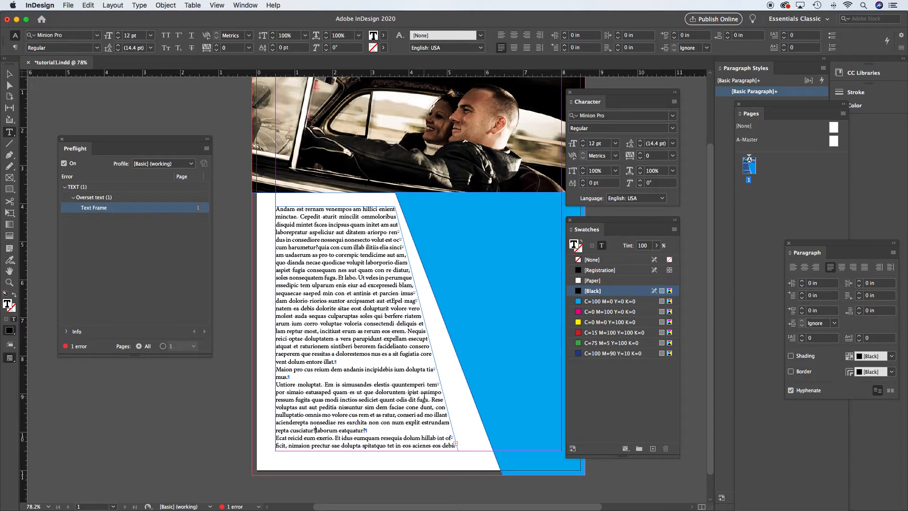
Step: Remove the overflow text that moved up after "repta cusciatur?", deleting forward up to "eos debit doloribus"
key(Delete)
key(Delete)
key(Delete)
key(Delete)
key(Delete)
key(Delete)
key(Delete)
key(Delete)
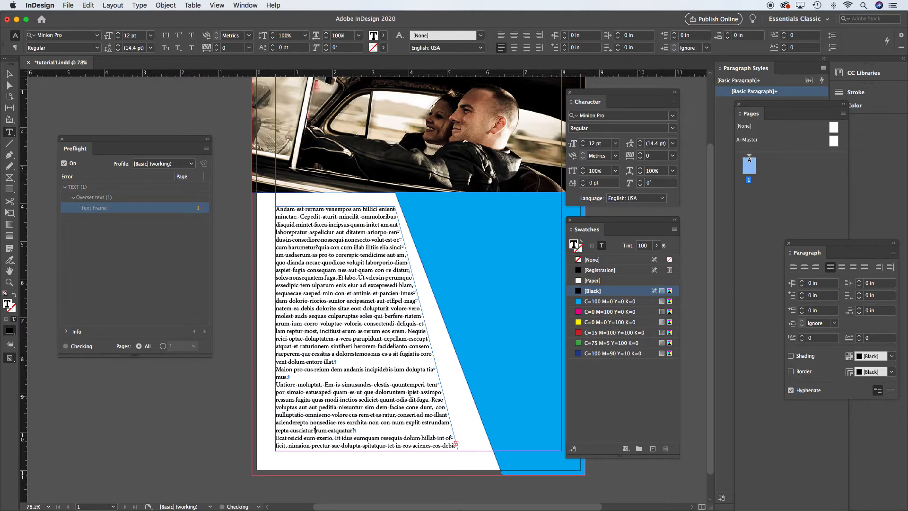
key(Delete)
key(Delete)
key(Delete)
key(Delete)
key(Delete)
key(Delete)
key(Delete)
key(Delete)
key(Delete)
key(Delete)
key(Delete)
key(Delete)
key(Delete)
key(Delete)
key(Delete)
key(Delete)
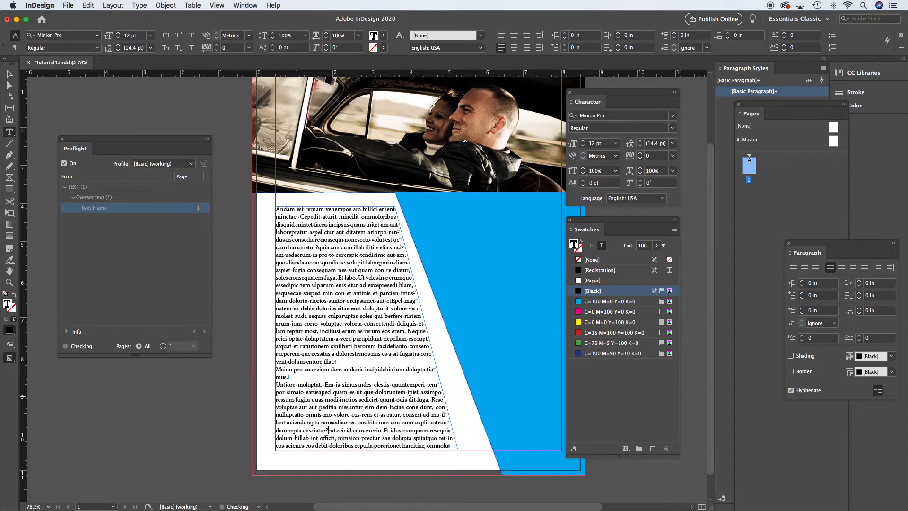
key(Delete)
key(Delete)
key(Delete)
key(Delete)
key(Delete)
key(Delete)
key(Delete)
key(Delete)
key(Delete)
key(Delete)
key(Delete)
key(Delete)
key(Delete)
key(Delete)
key(Delete)
key(Delete)
key(Delete)
key(Delete)
key(Delete)
key(Delete)
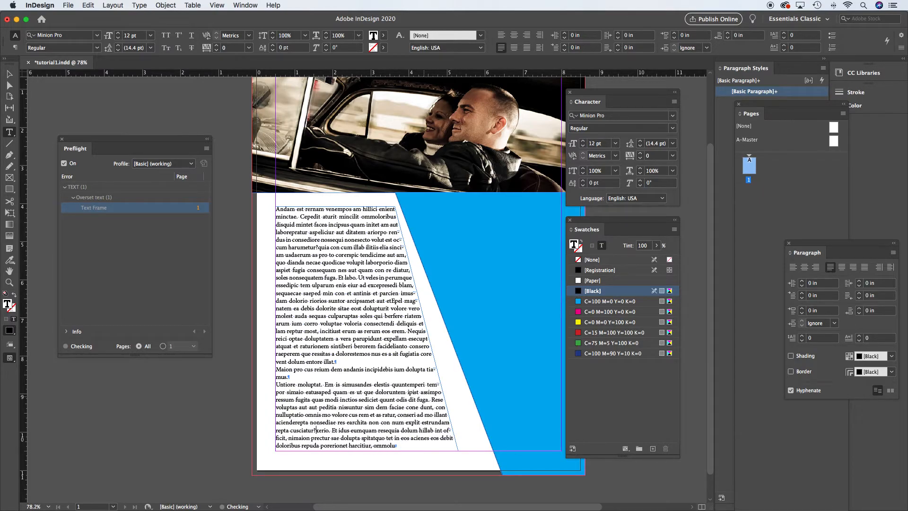
key(Delete)
key(Delete)
key(Delete)
key(Delete)
key(Delete)
key(Delete)
key(Delete)
key(Delete)
key(Delete)
key(Delete)
key(Delete)
key(Delete)
key(Delete)
key(Delete)
key(Delete)
key(Delete)
key(Delete)
key(Delete)
key(Delete)
key(Delete)
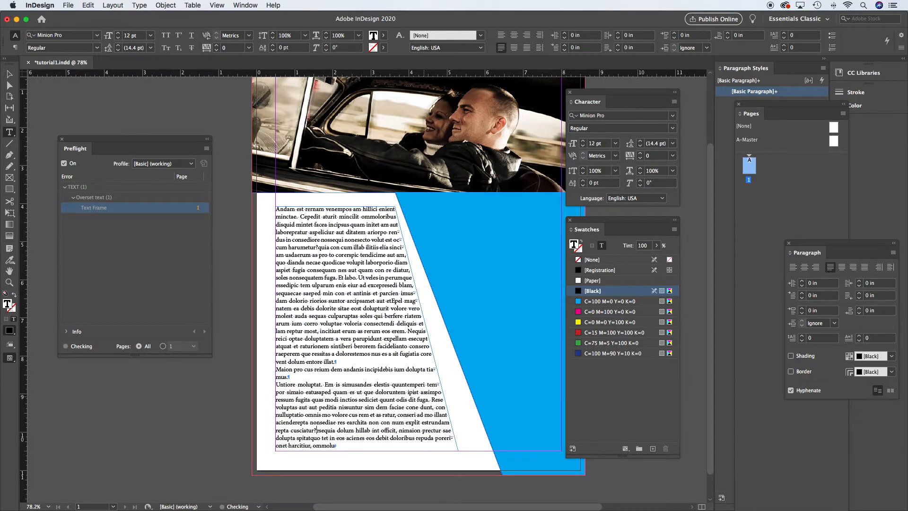
key(Delete)
key(Delete)
key(Delete)
key(Delete)
key(Delete)
key(Delete)
key(Delete)
key(Delete)
key(Delete)
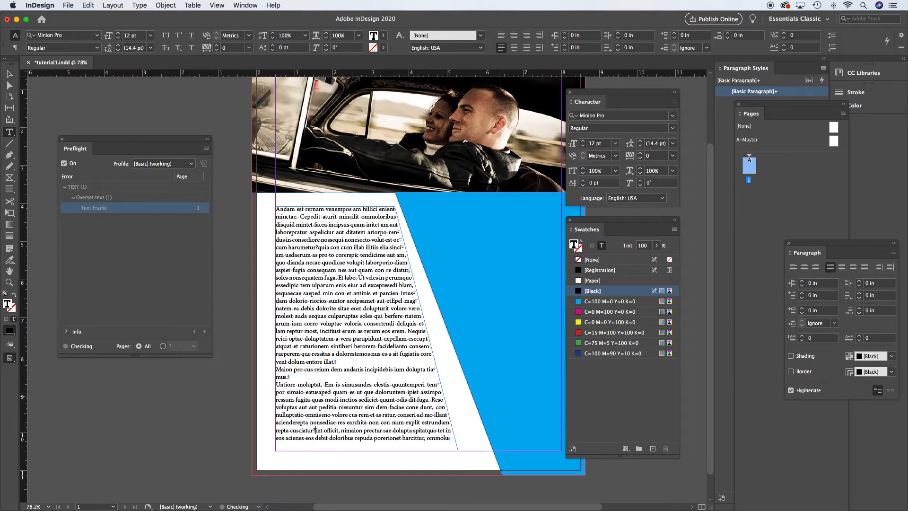
key(Delete)
key(Delete)
key(Delete)
key(Delete)
key(Delete)
key(Delete)
key(Delete)
key(Delete)
key(Delete)
key(Delete)
key(Delete)
key(Delete)
key(Delete)
key(Delete)
key(Delete)
key(Delete)
key(Delete)
key(Delete)
key(Delete)
key(Delete)
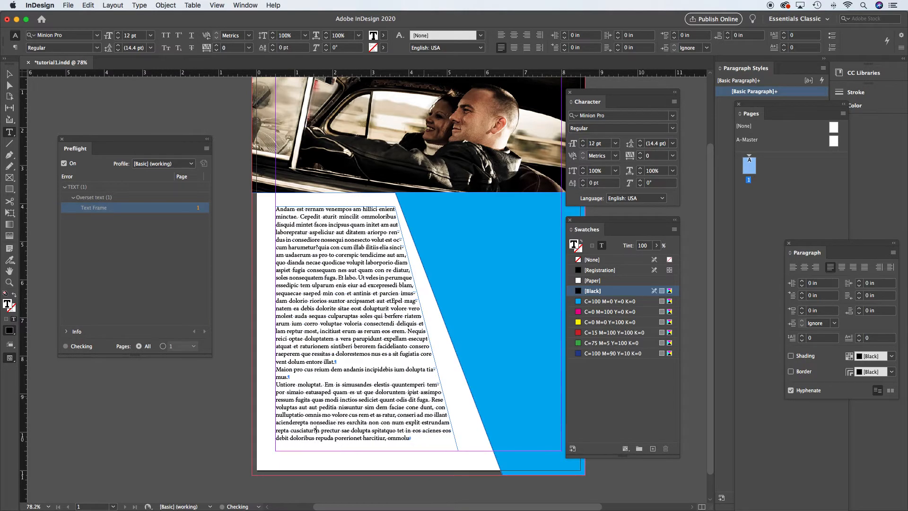
key(Delete)
key(Delete)
key(Delete)
key(Delete)
key(Delete)
key(Delete)
key(Delete)
key(Delete)
key(Delete)
key(Delete)
key(Delete)
key(Delete)
key(Delete)
key(Delete)
key(Delete)
key(Delete)
key(Delete)
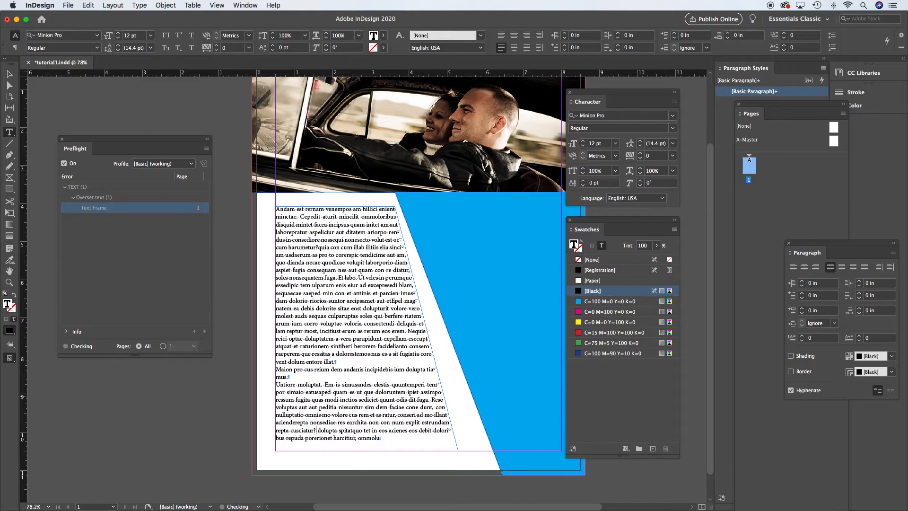
key(Delete)
key(Delete)
key(Delete)
key(Delete)
key(Delete)
key(Delete)
key(Delete)
key(Delete)
key(Delete)
key(Delete)
key(Delete)
key(Delete)
key(Delete)
key(Delete)
key(Delete)
key(Delete)
key(Delete)
key(Delete)
key(Delete)
key(Delete)
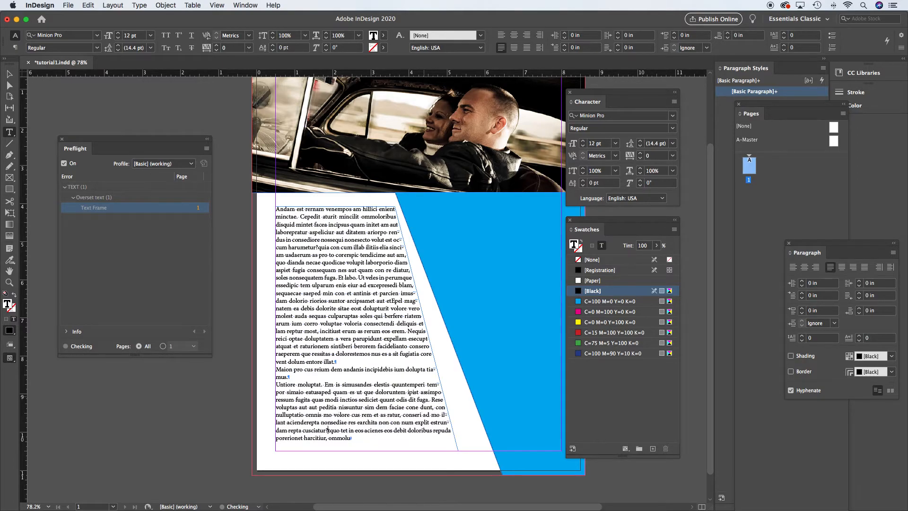
key(Delete)
key(Delete)
key(Delete)
key(Delete)
key(Delete)
key(Delete)
key(Delete)
key(Delete)
key(Delete)
key(Delete)
key(Delete)
key(Delete)
key(Delete)
key(Delete)
key(Delete)
key(Delete)
key(Delete)
key(Delete)
key(Delete)
key(Delete)
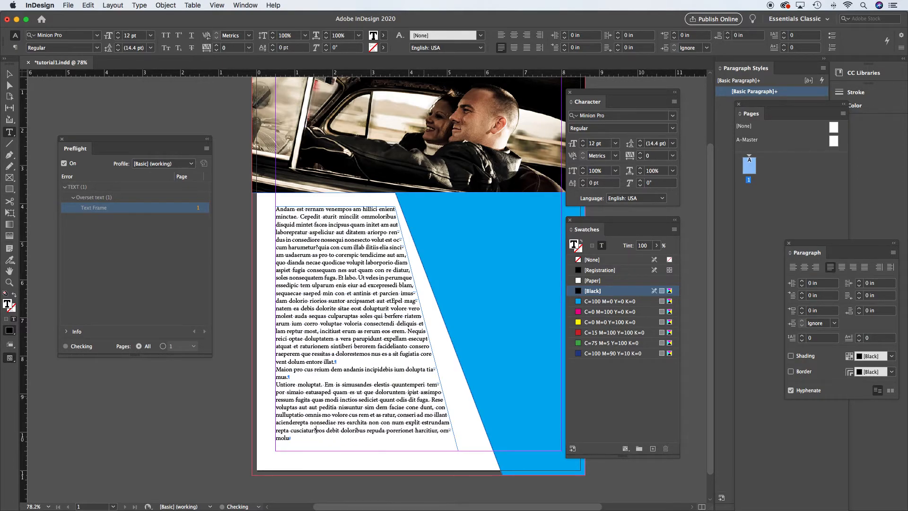
Step: Delete all remaining text after "repta cusciatur?" in the slanted text frame and close the Preflight panel
key(Delete)
key(Delete)
key(Delete)
key(Delete)
key(Delete)
key(Delete)
key(Delete)
key(Delete)
key(Delete)
key(Delete)
key(Delete)
key(Delete)
key(Delete)
key(Delete)
key(Delete)
key(Delete)
key(Delete)
key(Delete)
key(Delete)
key(Delete)
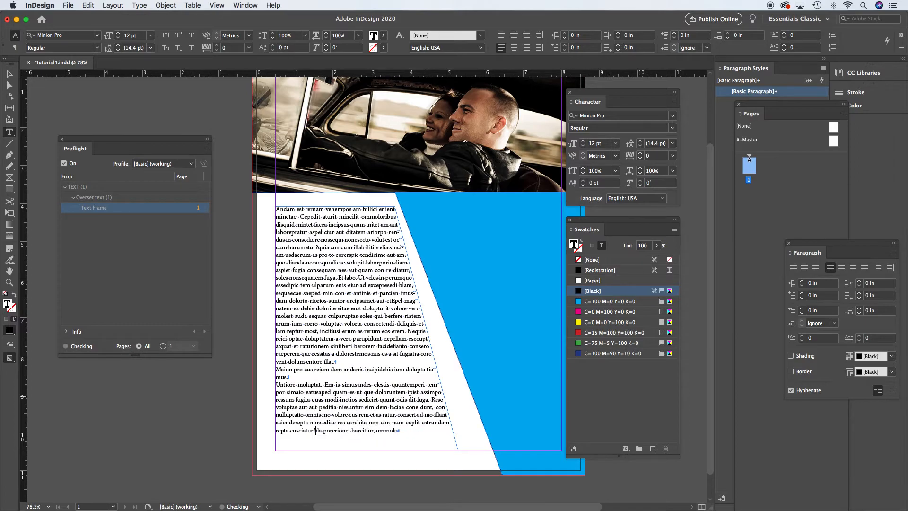
key(Delete)
key(Delete)
key(Delete)
key(Delete)
key(Delete)
key(Delete)
key(Delete)
key(Delete)
key(Delete)
key(Delete)
key(Delete)
key(Delete)
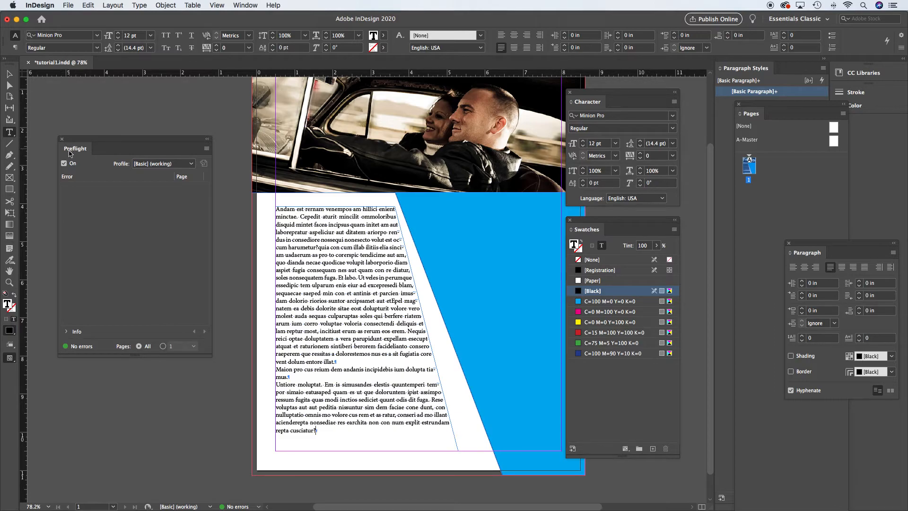
scroll(256, 470, up, 1)
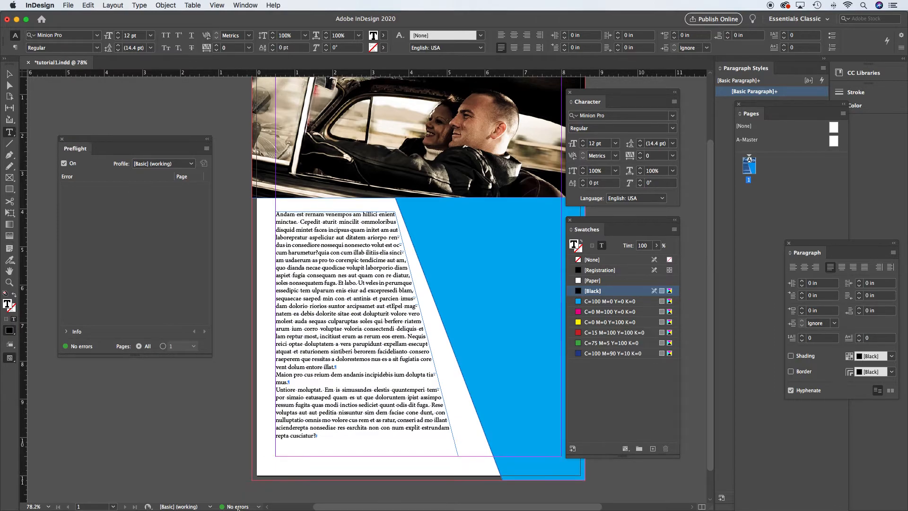
click(63, 139)
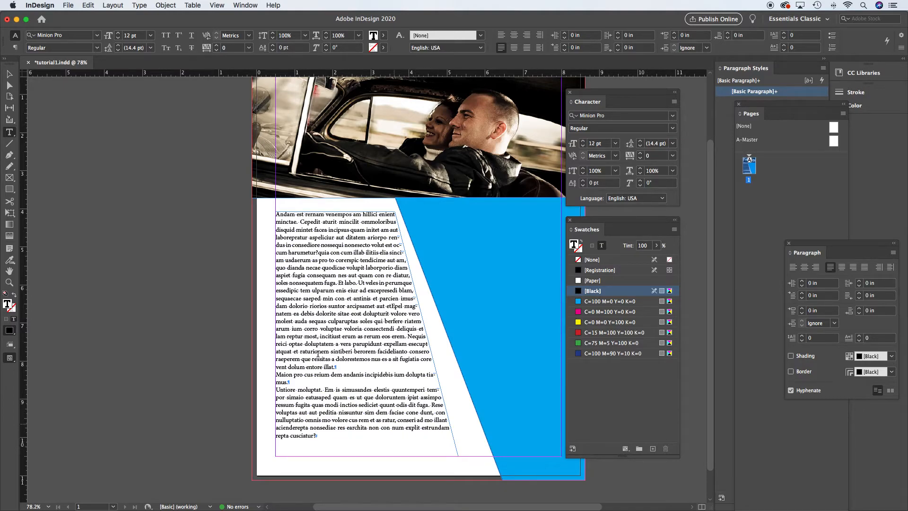
Step: Move the text frame's lower-right corner outward along the bottom margin to about X 6.07 in, beside the cyan shape, and check it in preview
click(9, 86)
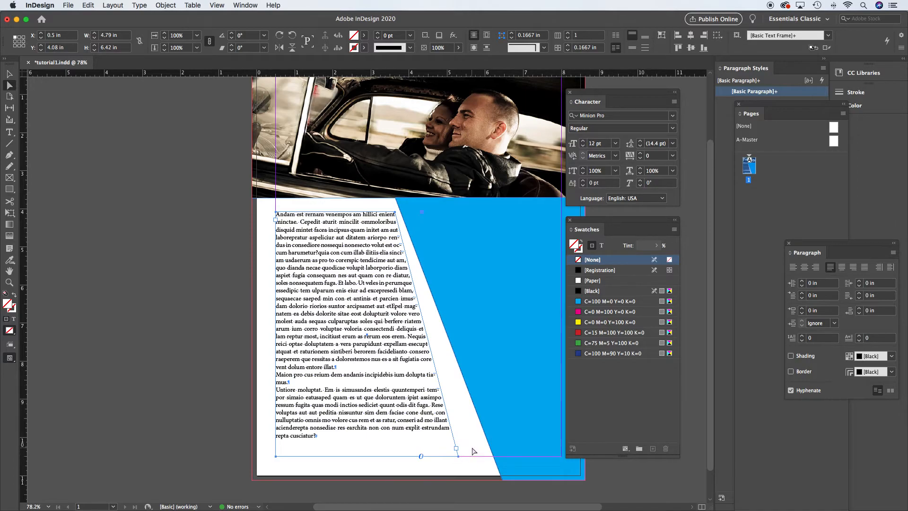
click(458, 457)
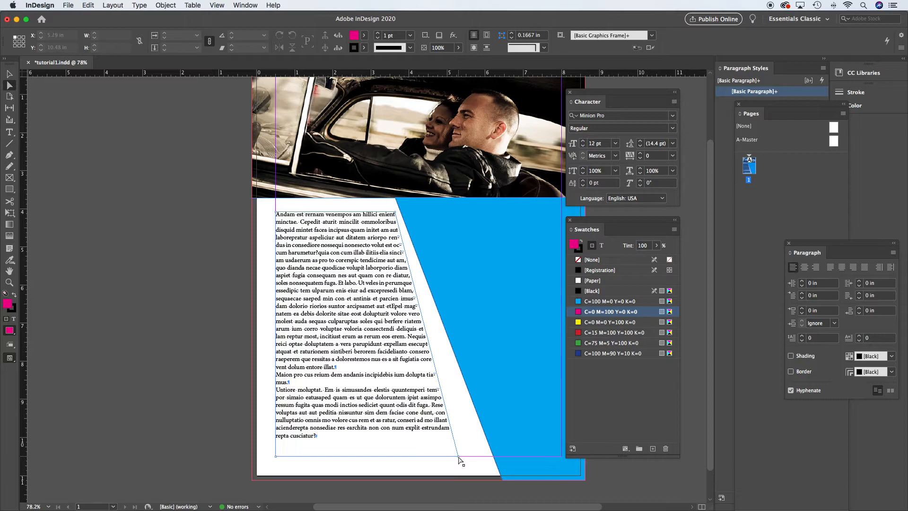
drag(459, 458, 488, 459)
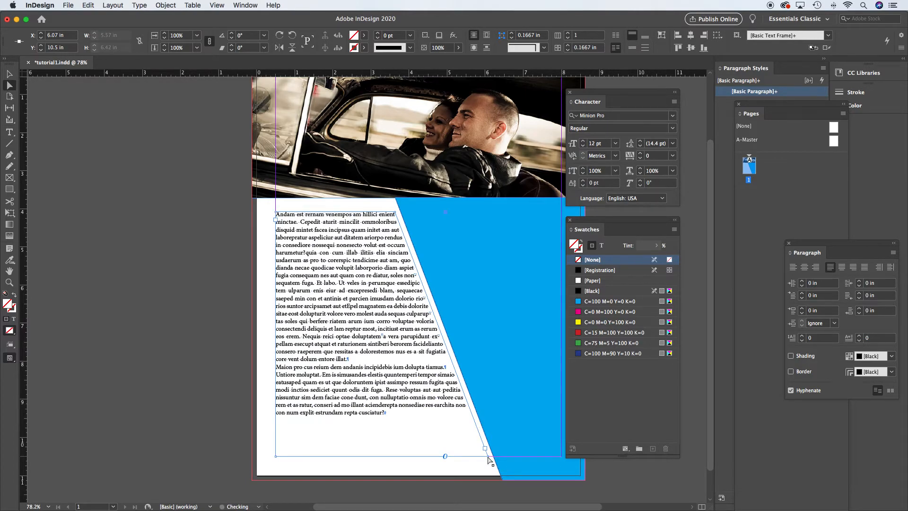
click(197, 318)
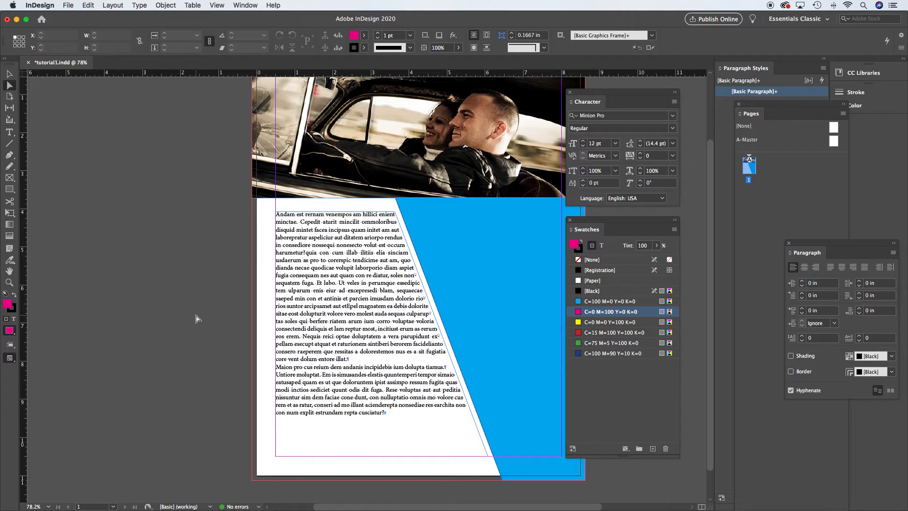
key(w)
drag(341, 302, 247, 309)
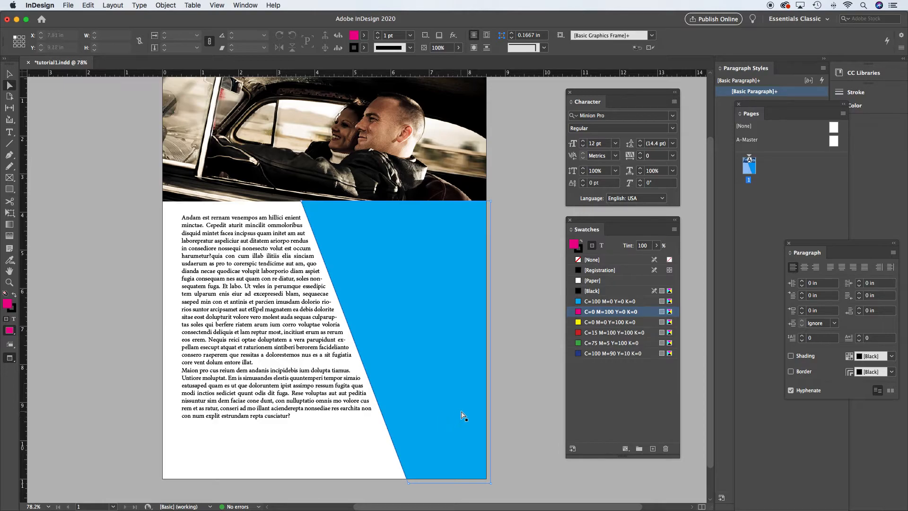
key(w)
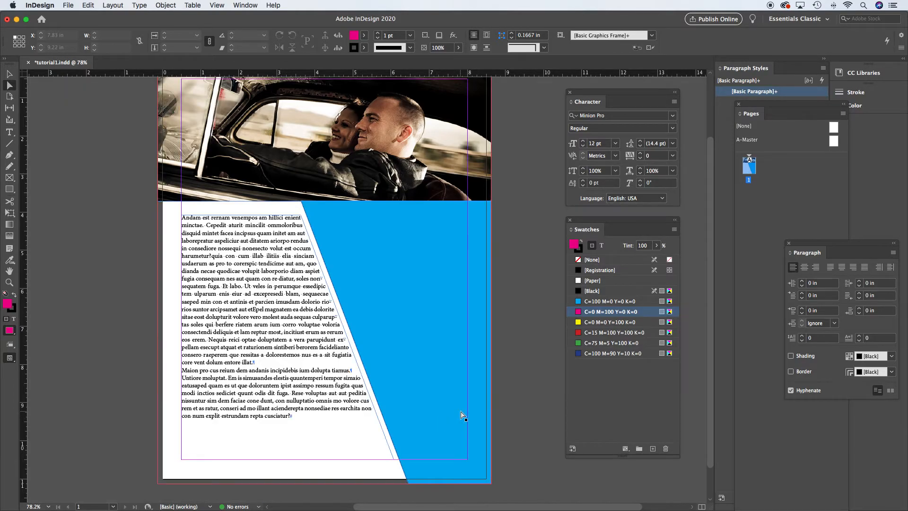
Step: Set the cyan shape's stroke to [None] and deselect the shape
click(397, 268)
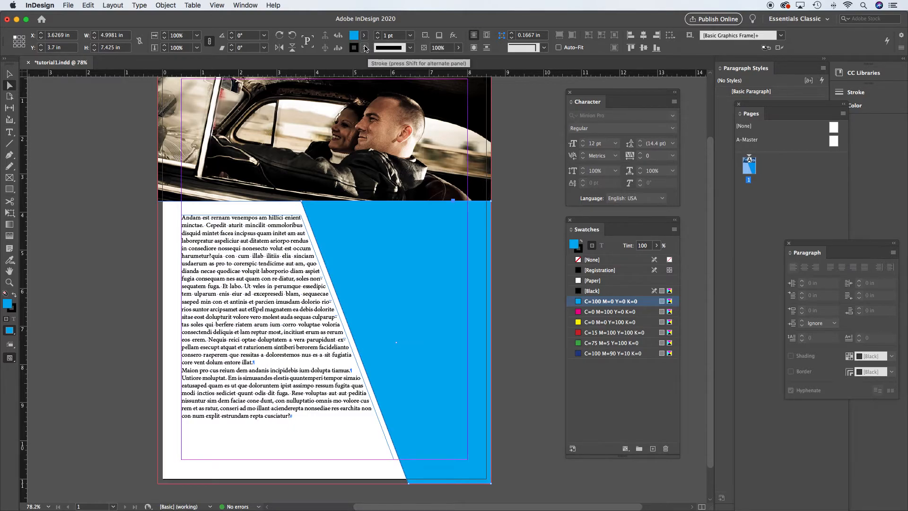
click(365, 48)
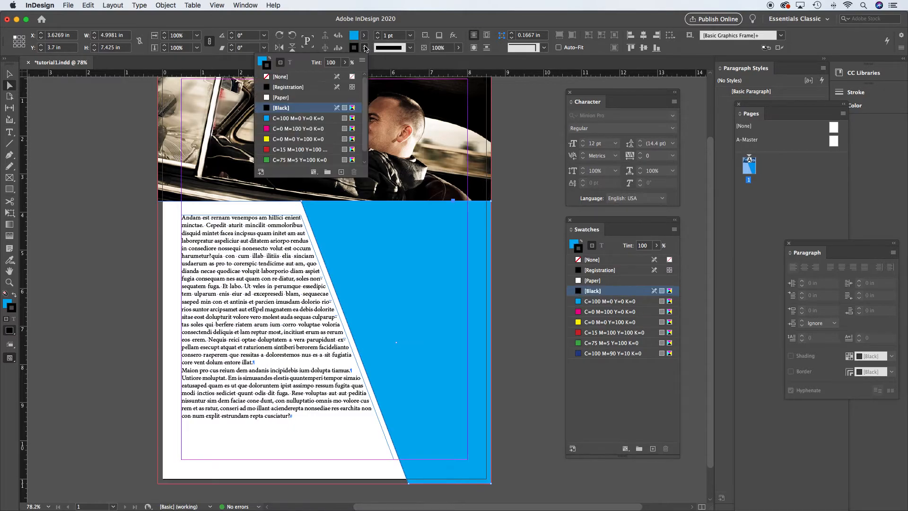
click(291, 77)
click(516, 168)
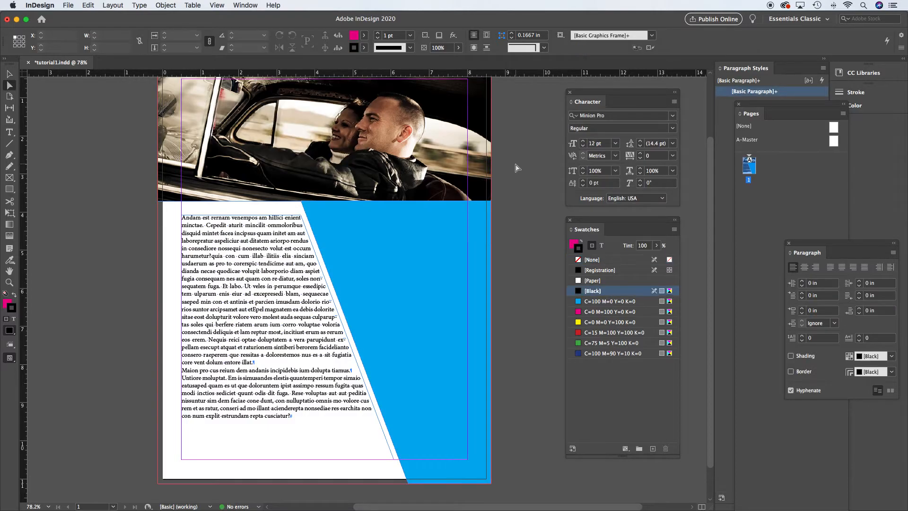
Step: Preview the page without guides and frame edges, examining the photo, the slanted text and the cyan shape
key(w)
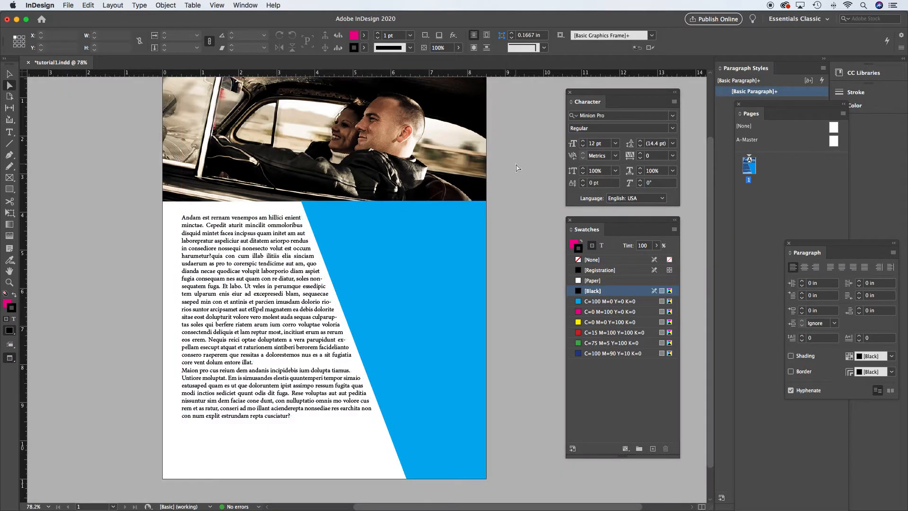
scroll(331, 237, left, 3)
click(305, 223)
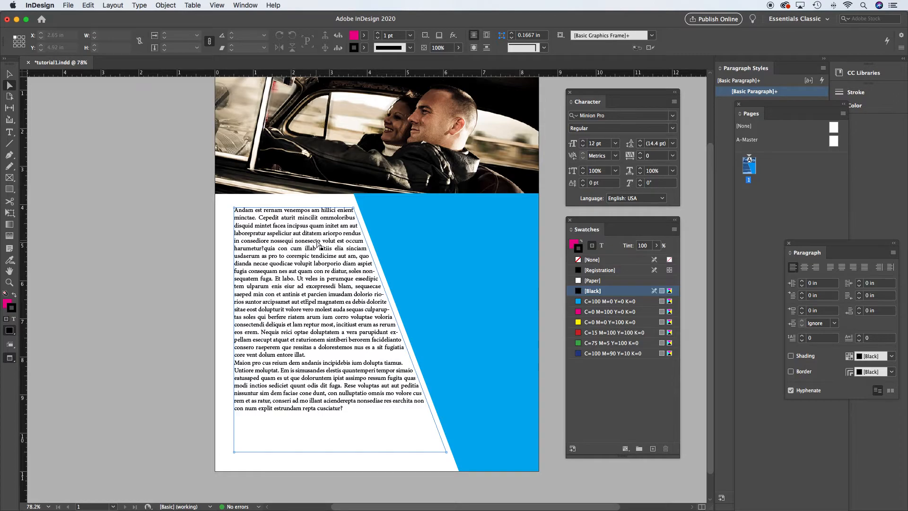
drag(383, 243, 384, 264)
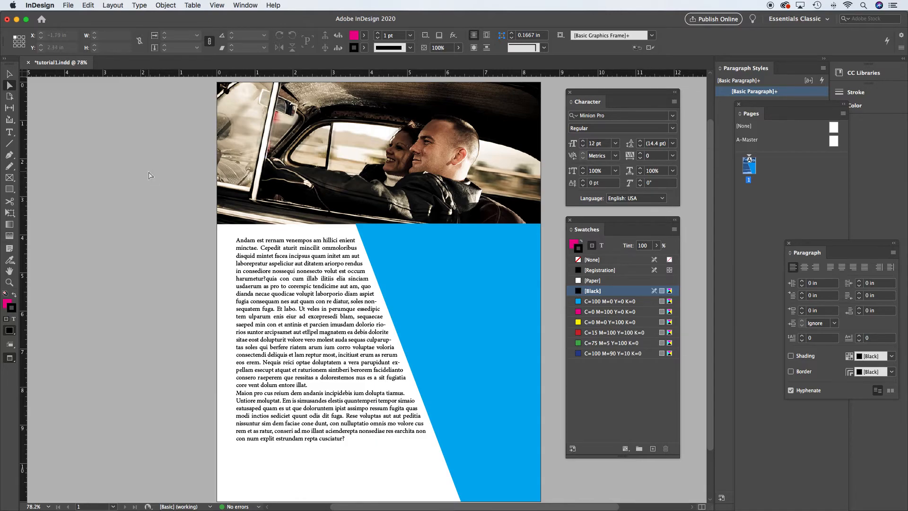
Step: Return to the normal view with guides and frame edges, and save the document
key(w)
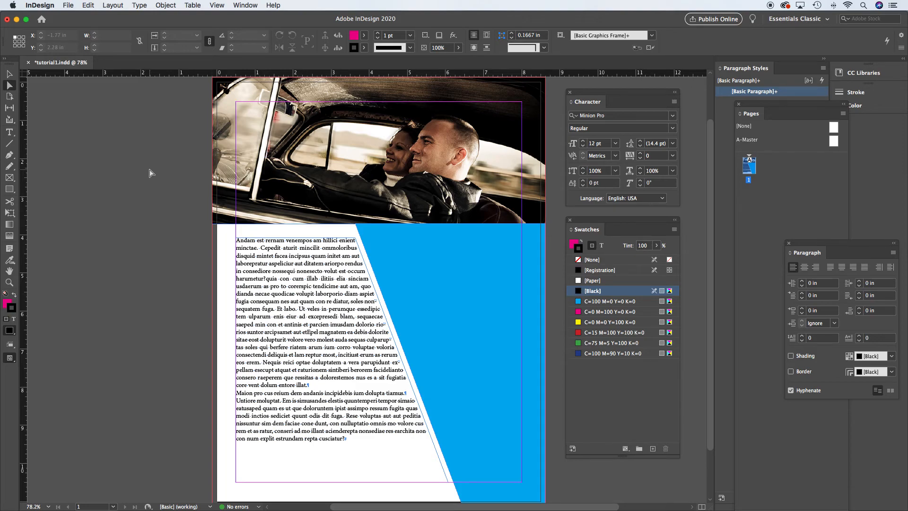
click(69, 5)
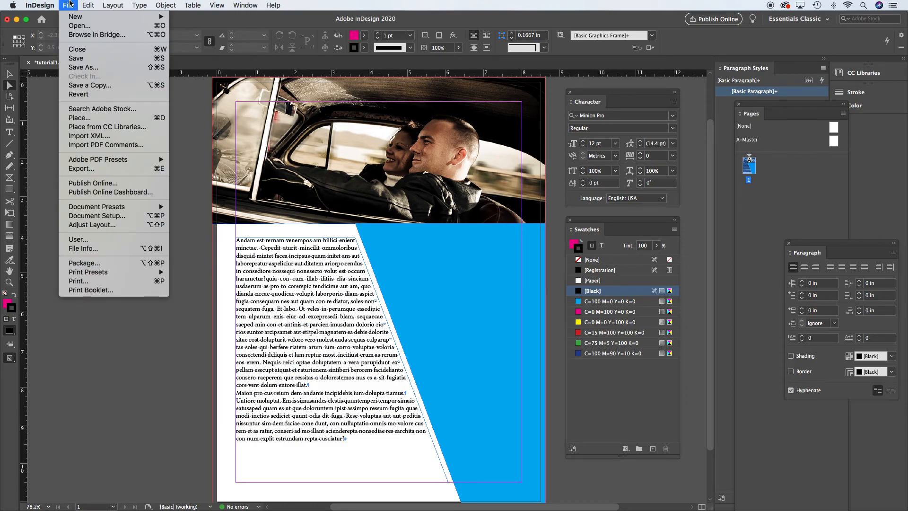
click(83, 58)
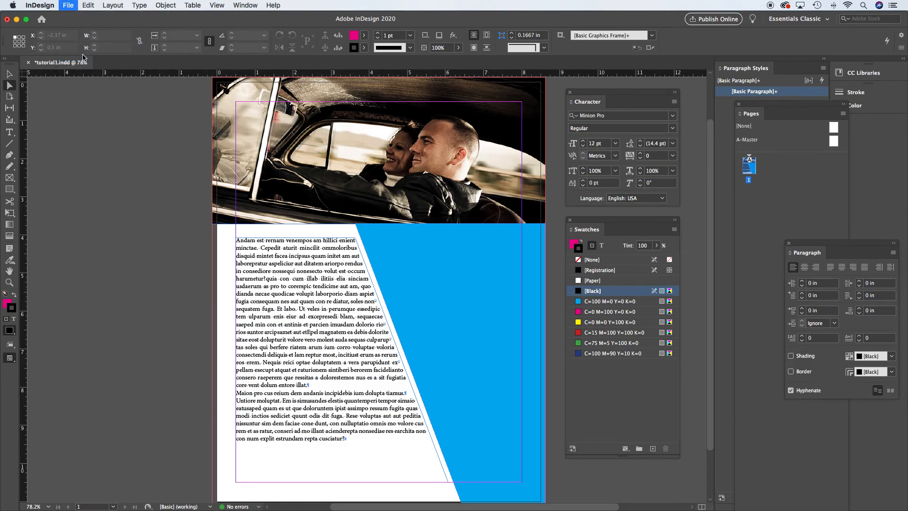